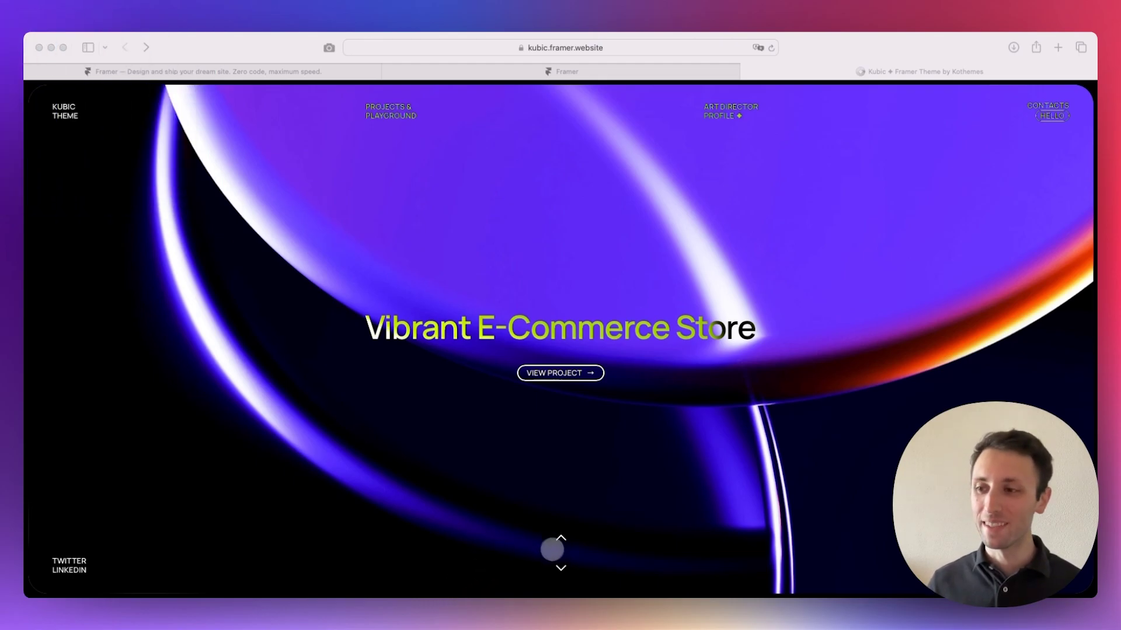
Step: Browse through the project slides of the Kubic theme demo site
{"action": "left_click", "coordinate": [551, 550]}
{"action": "left_click", "coordinate": [561, 567]}
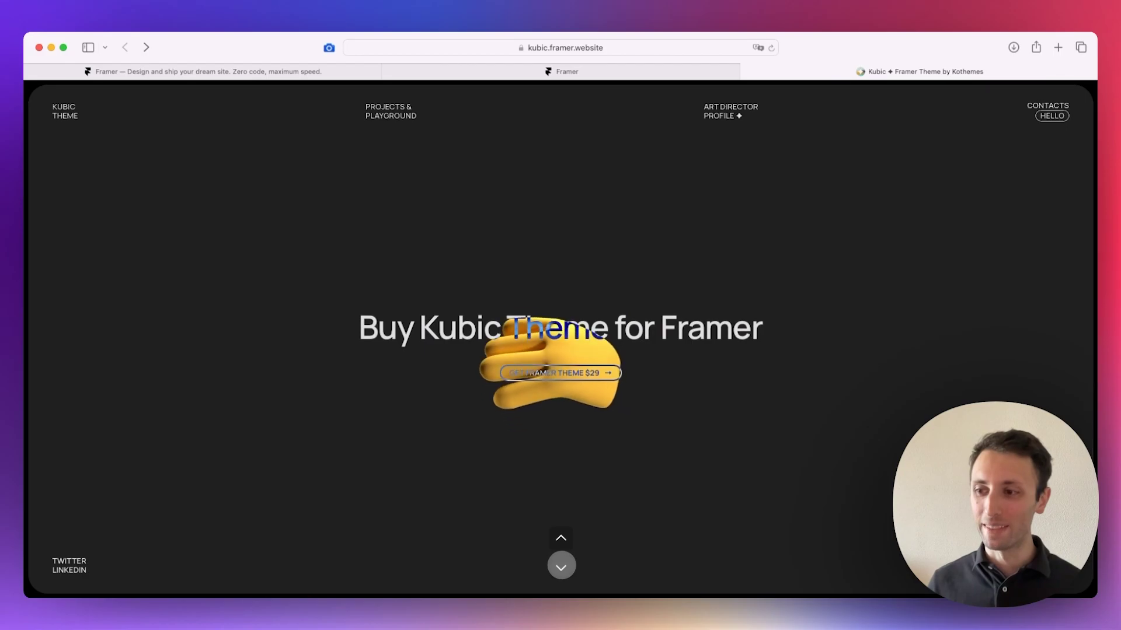
{"action": "left_click", "coordinate": [561, 566]}
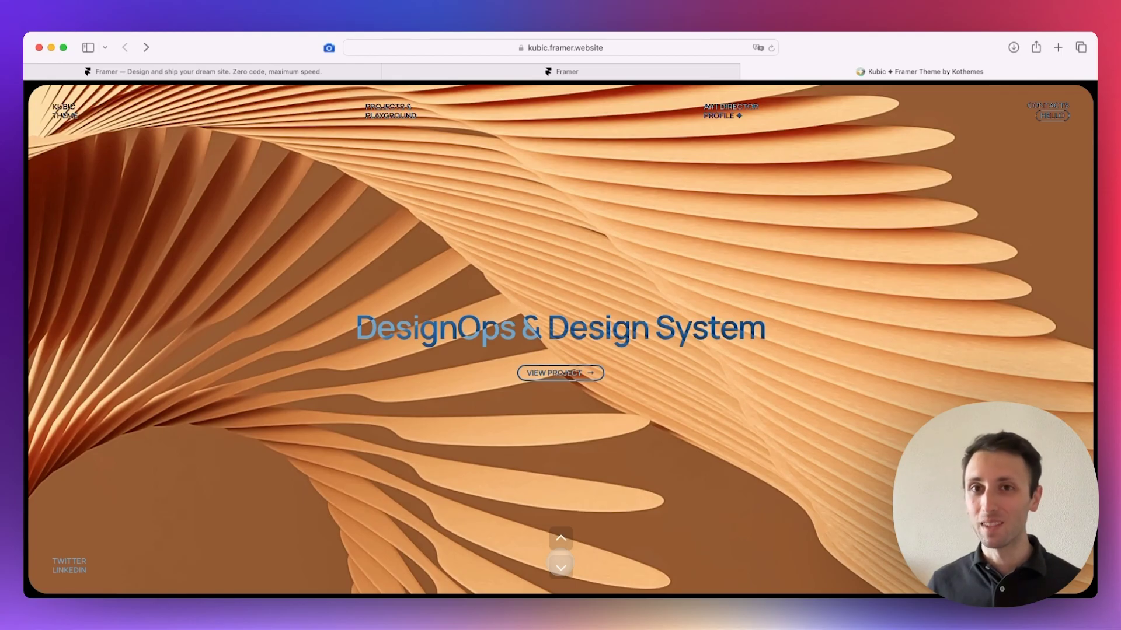
{"action": "left_click", "coordinate": [561, 568]}
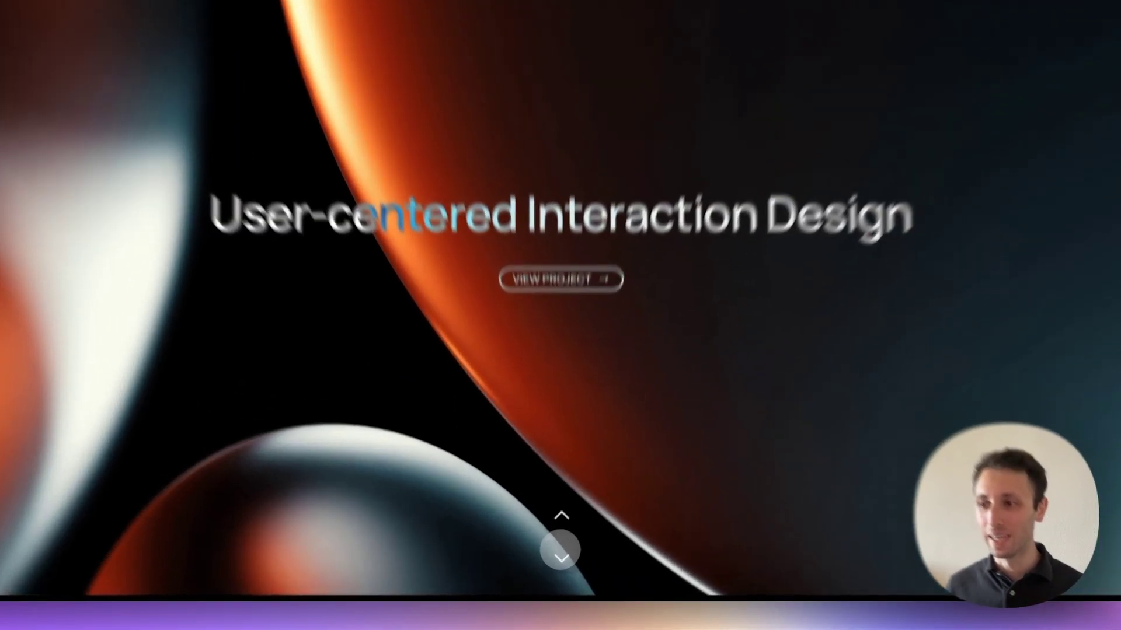
{"action": "left_click", "coordinate": [559, 564]}
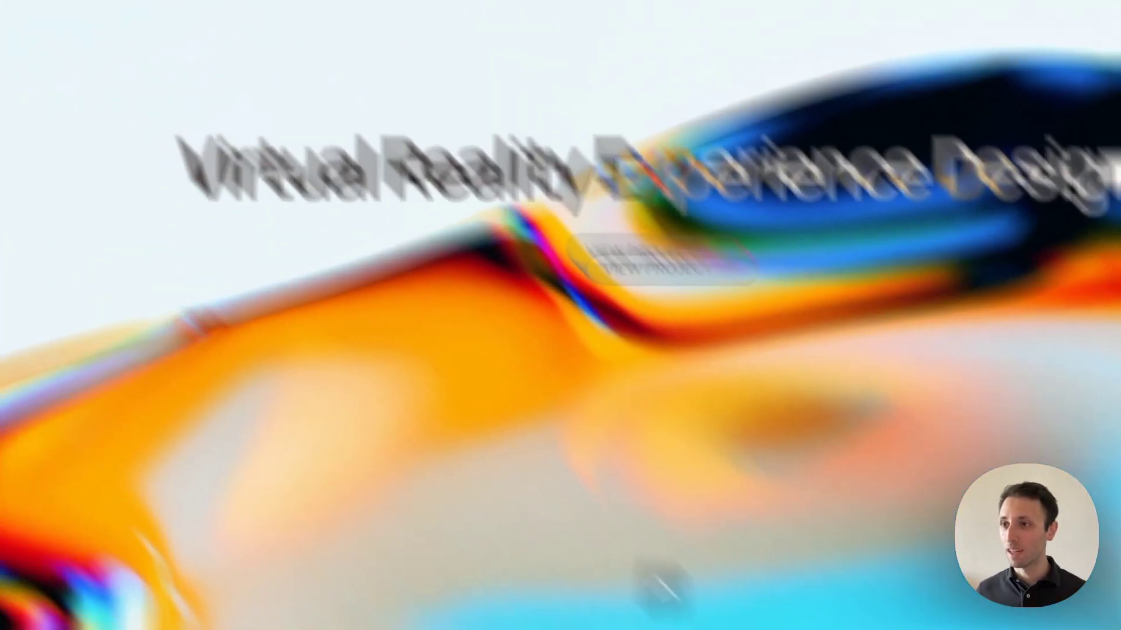
Step: Switch to the Framer homepage and examine its introduction, editor preview and freeform canvas section
{"action": "left_click", "coordinate": [496, 98]}
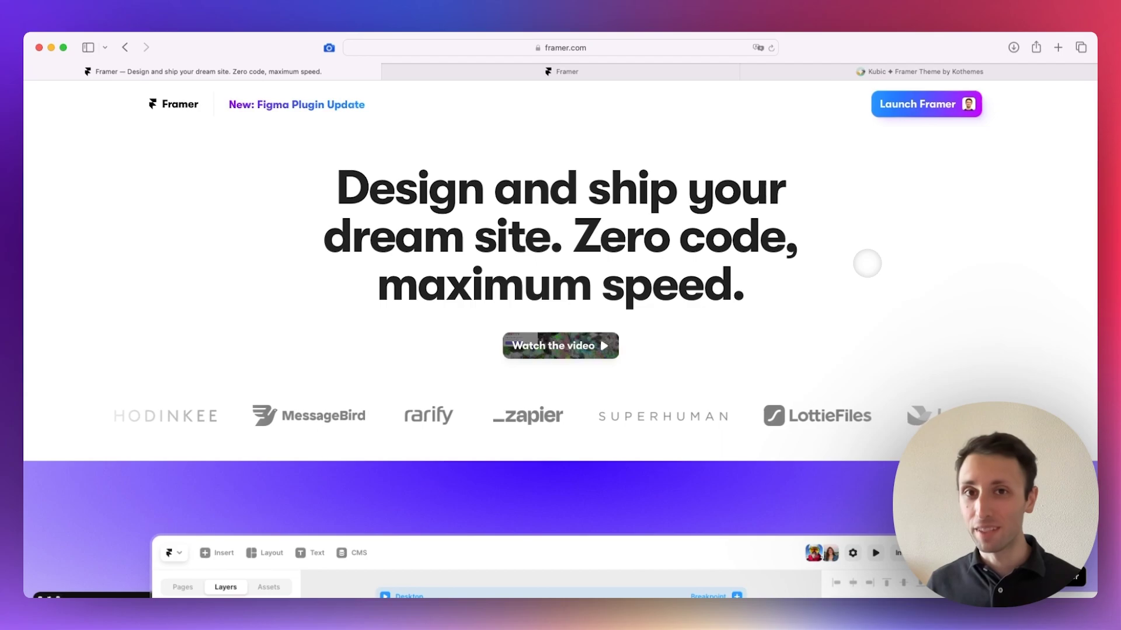
{"action": "scroll", "coordinate": [868, 263], "scroll_direction": "down", "scroll_amount": 5}
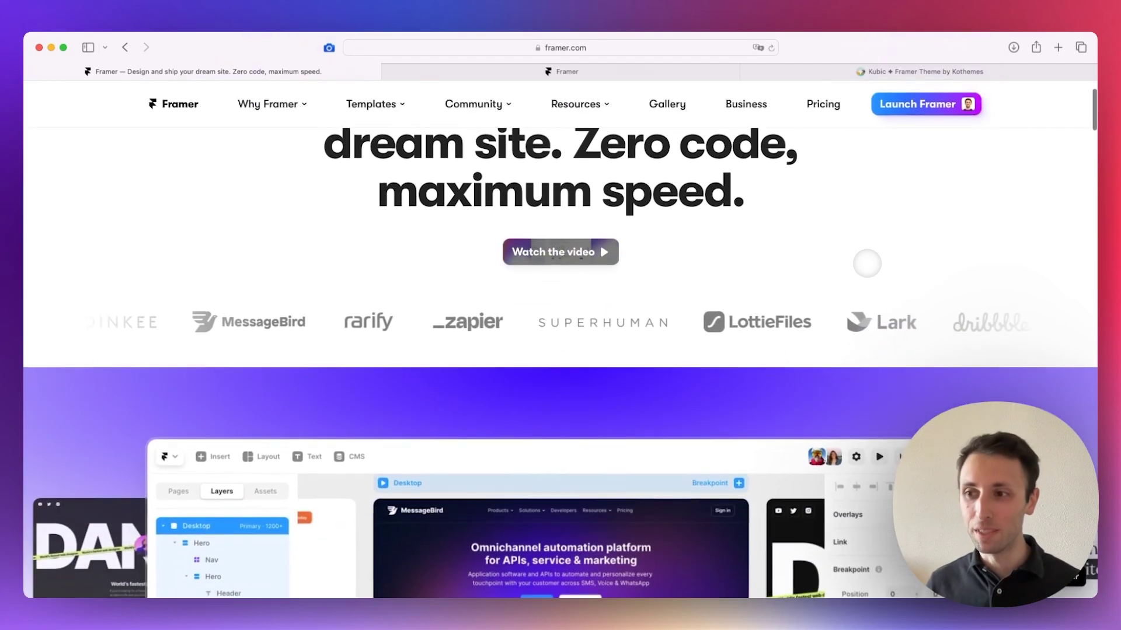
{"action": "scroll", "coordinate": [871, 263], "scroll_direction": "down", "scroll_amount": 6}
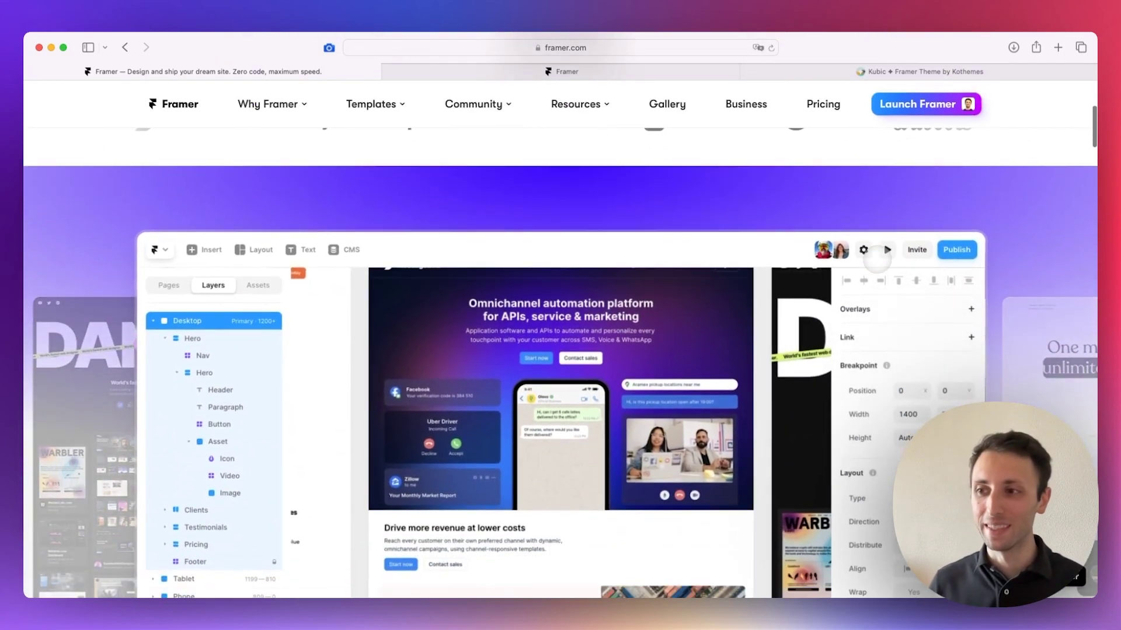
{"action": "scroll", "coordinate": [877, 260], "scroll_direction": "down", "scroll_amount": 7}
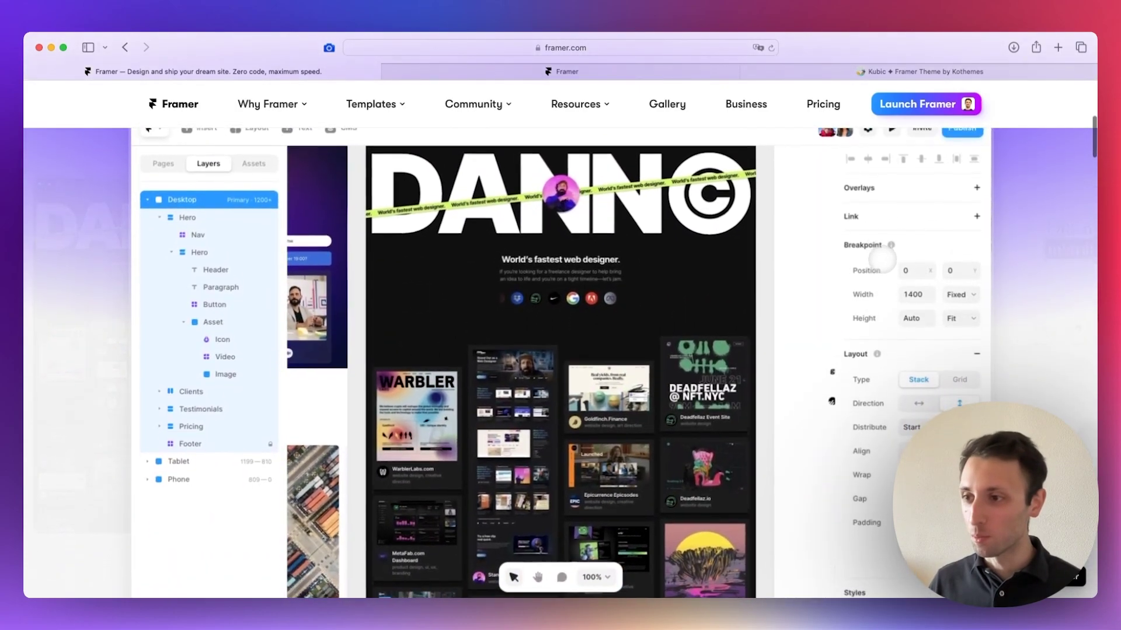
{"action": "scroll", "coordinate": [885, 260], "scroll_direction": "down", "scroll_amount": 4}
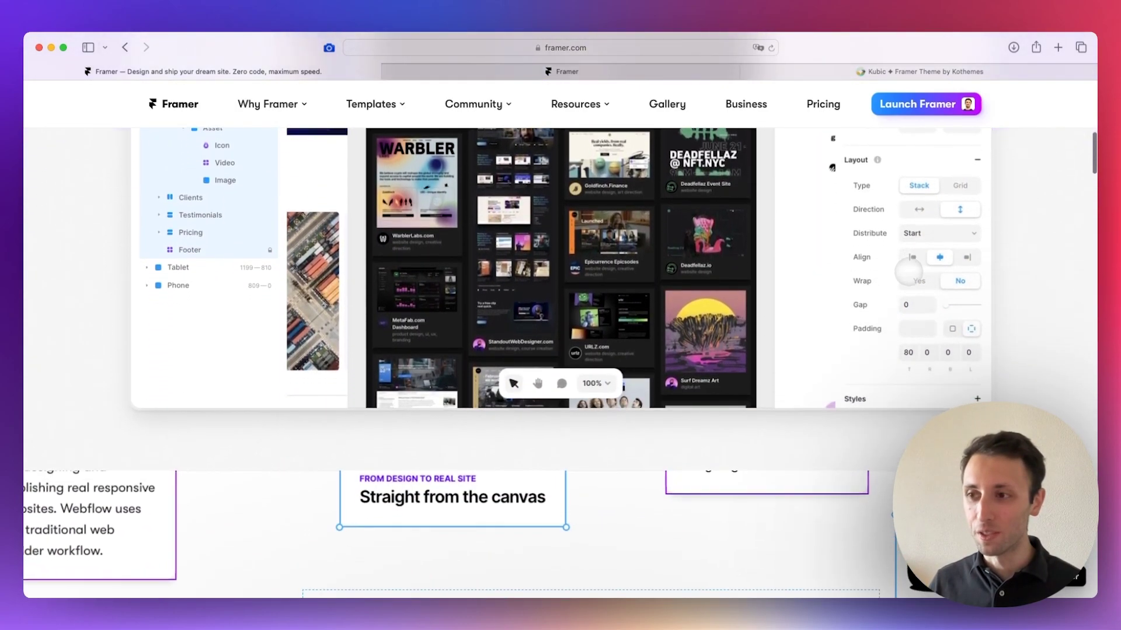
{"action": "scroll", "coordinate": [908, 271], "scroll_direction": "down", "scroll_amount": 7}
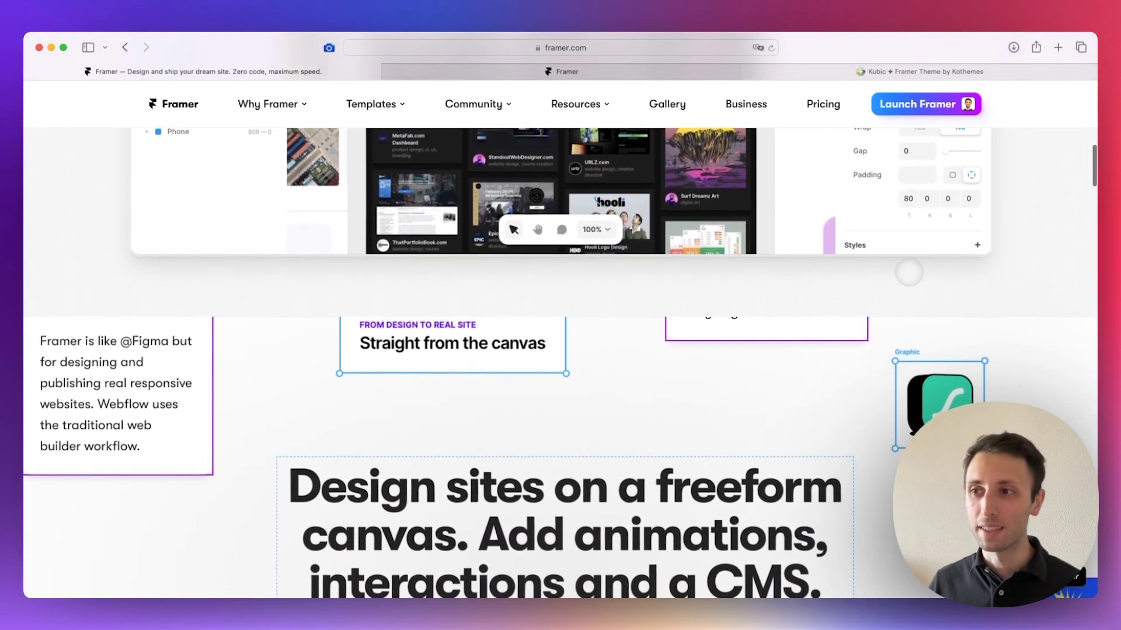
{"action": "scroll", "coordinate": [909, 272], "scroll_direction": "down", "scroll_amount": 4}
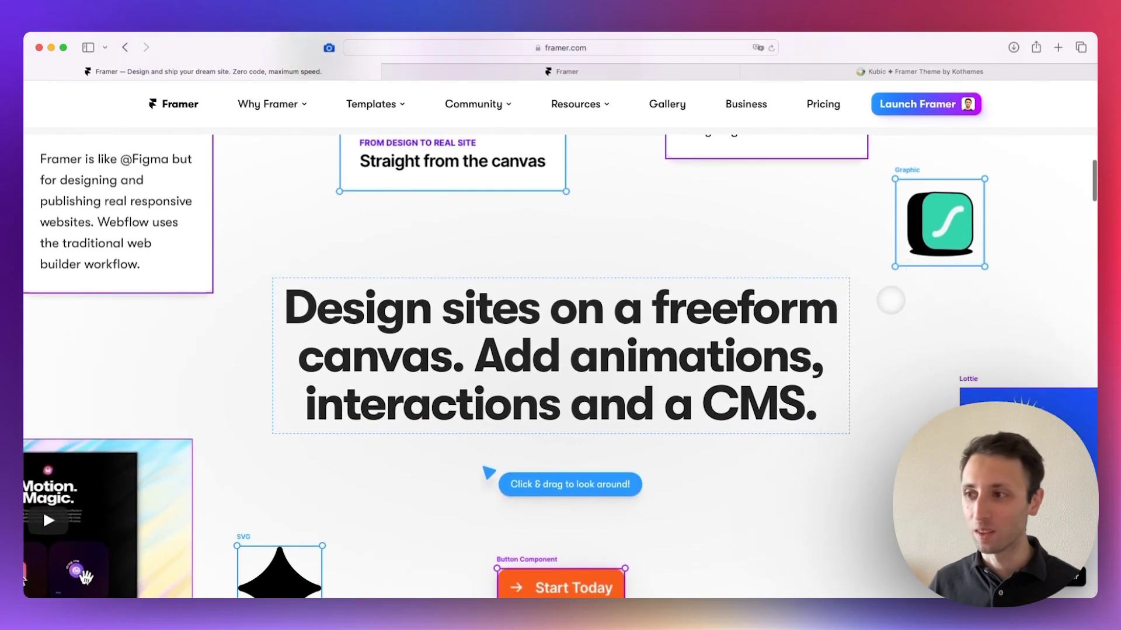
{"action": "scroll", "coordinate": [878, 305], "scroll_direction": "down", "scroll_amount": 3}
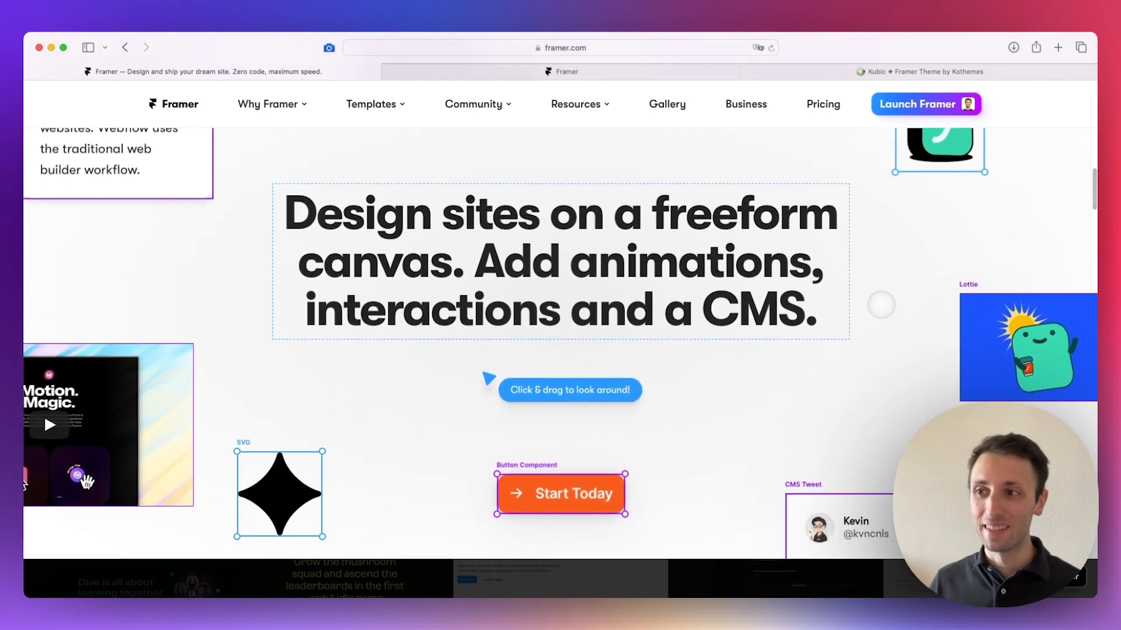
{"action": "scroll", "coordinate": [881, 305], "scroll_direction": "down", "scroll_amount": 3}
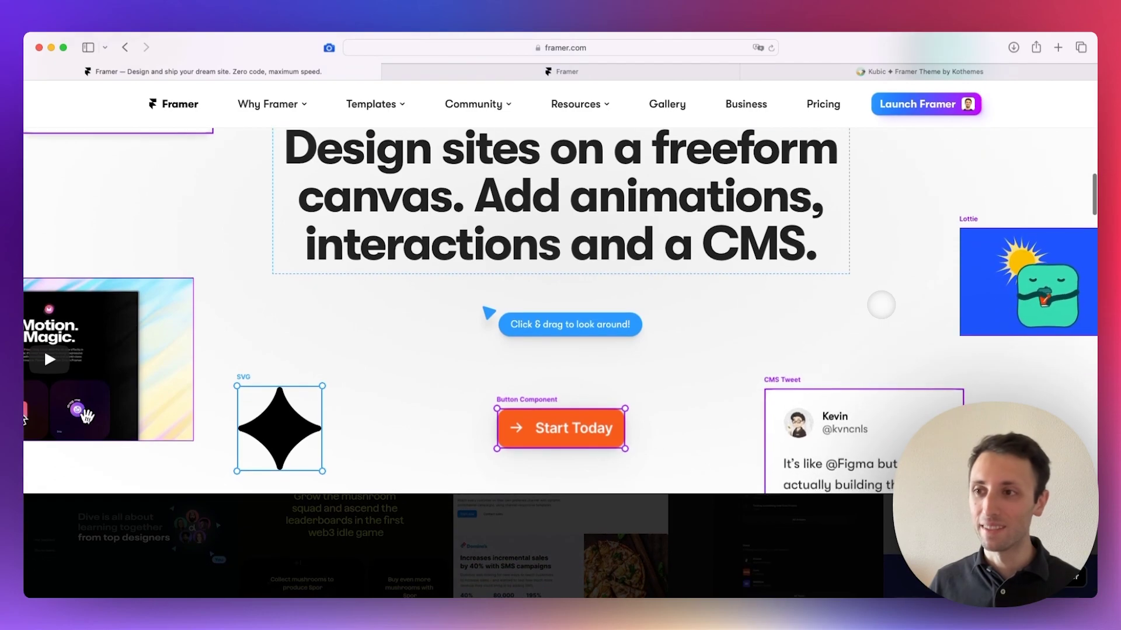
Step: Review the homepage's publishing section and the responsive site examples for different kinds of users and teams
{"action": "scroll", "coordinate": [881, 305], "scroll_direction": "down", "scroll_amount": 10}
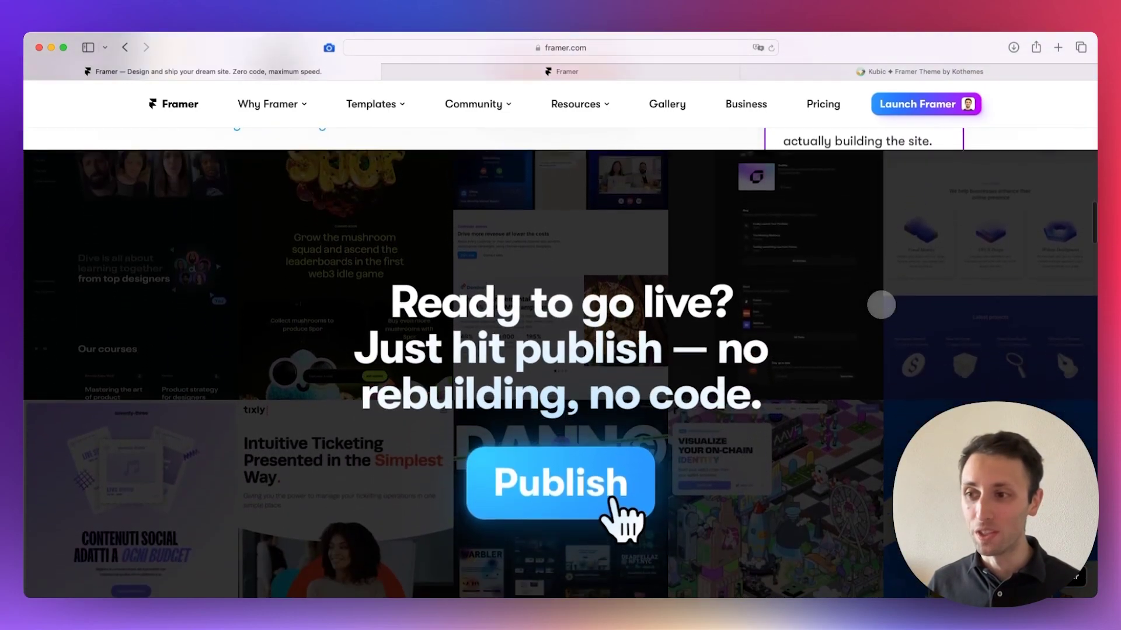
{"action": "scroll", "coordinate": [881, 305], "scroll_direction": "down", "scroll_amount": 2}
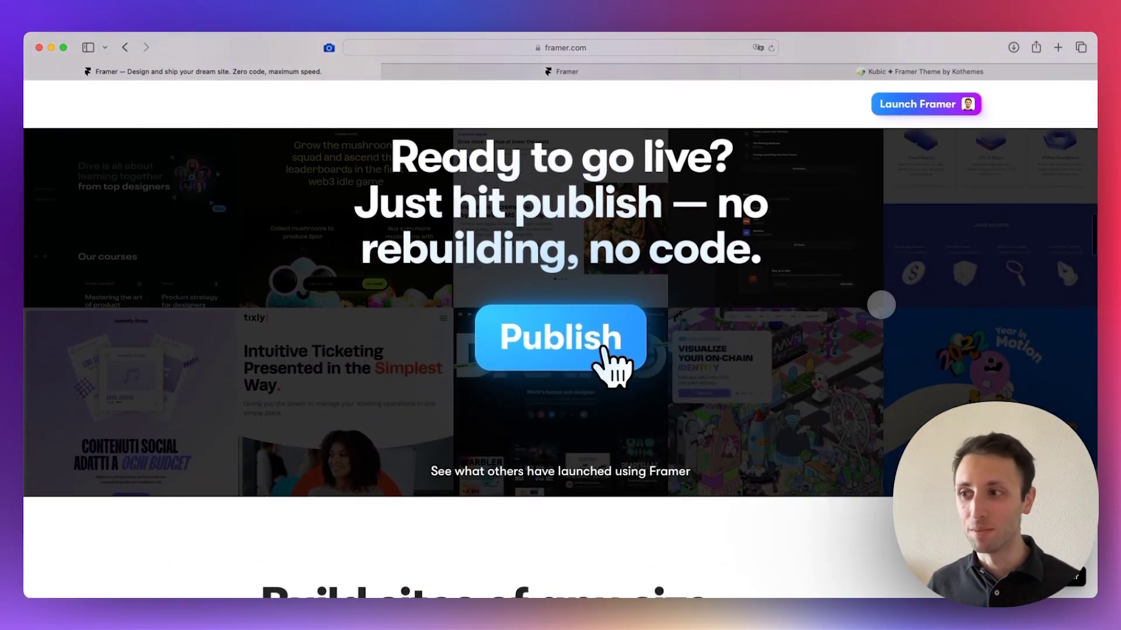
{"action": "scroll", "coordinate": [880, 305], "scroll_direction": "down", "scroll_amount": 11}
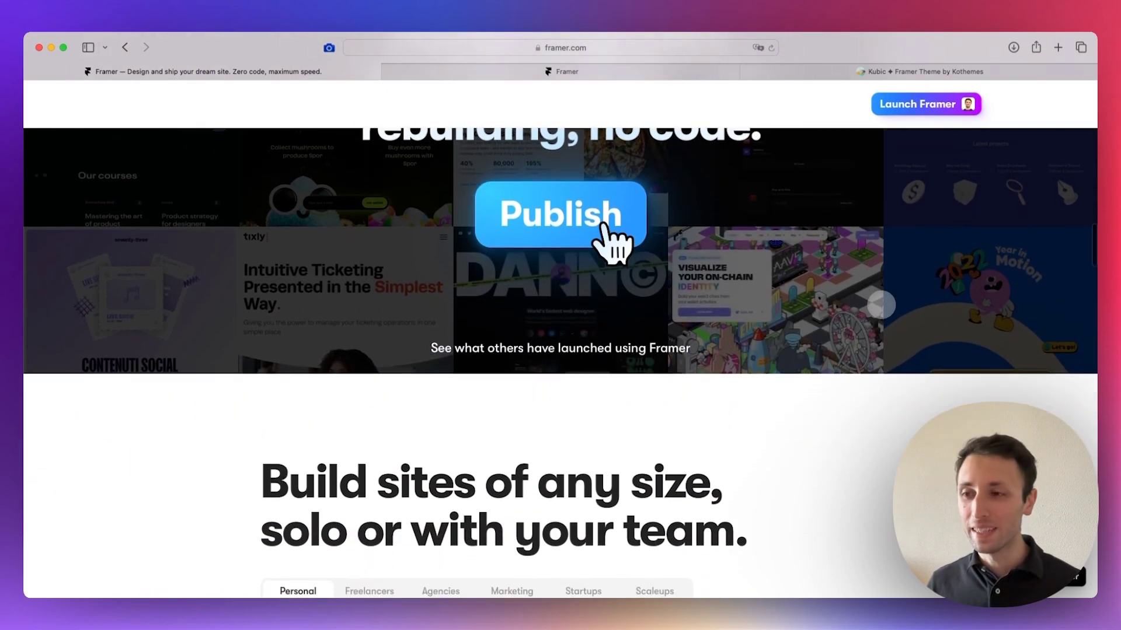
{"action": "scroll", "coordinate": [880, 304], "scroll_direction": "down", "scroll_amount": 1}
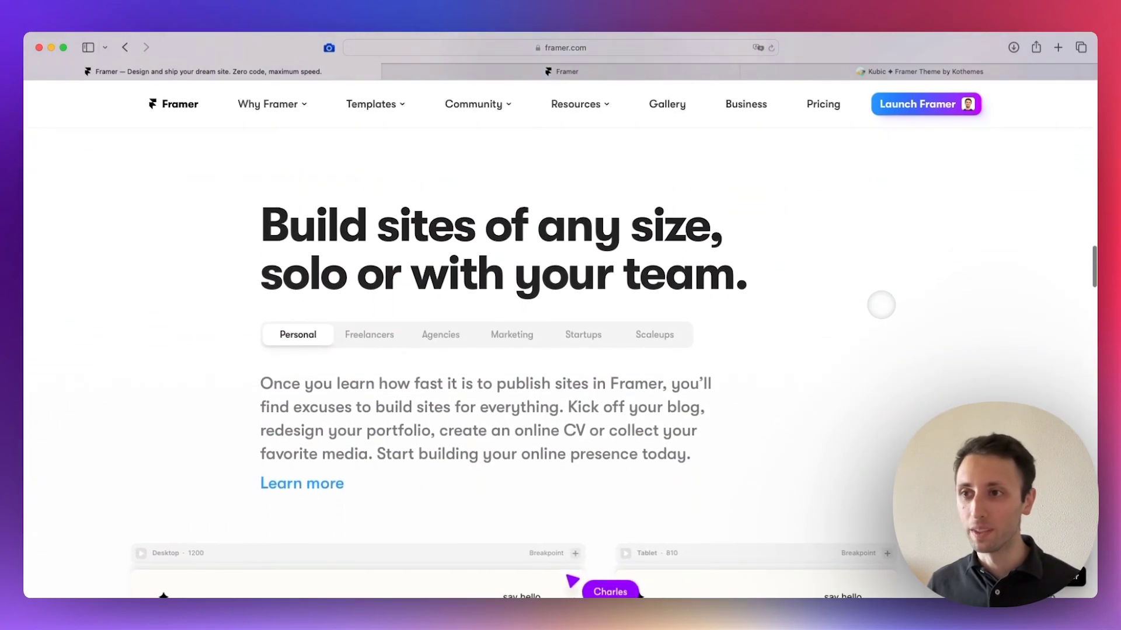
{"action": "scroll", "coordinate": [881, 305], "scroll_direction": "down", "scroll_amount": 8}
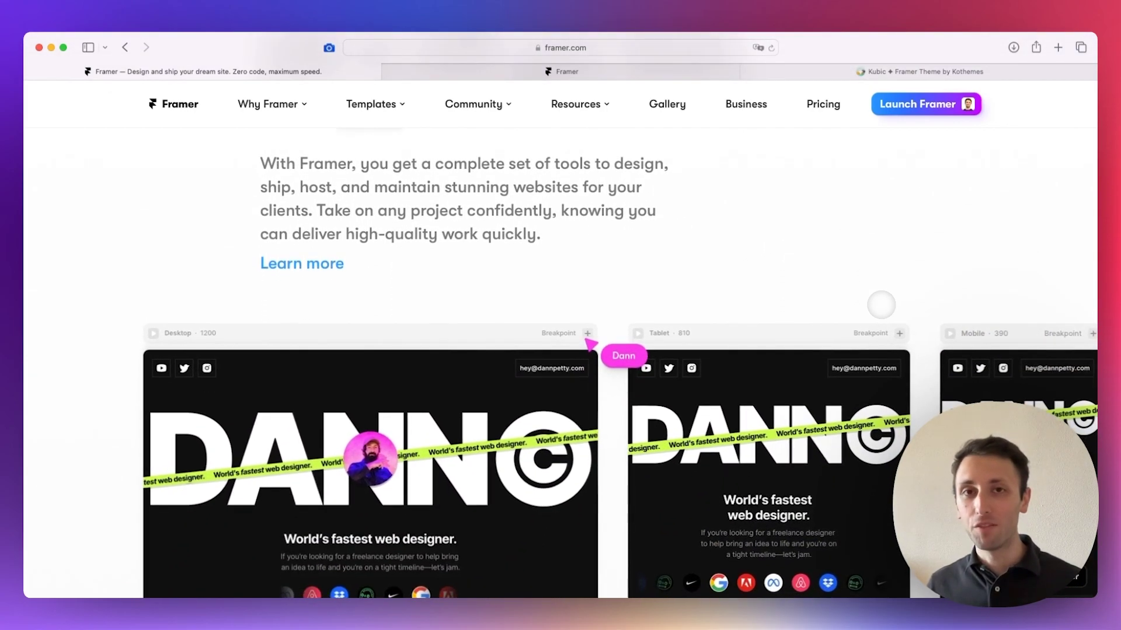
{"action": "scroll", "coordinate": [880, 305], "scroll_direction": "down", "scroll_amount": 2}
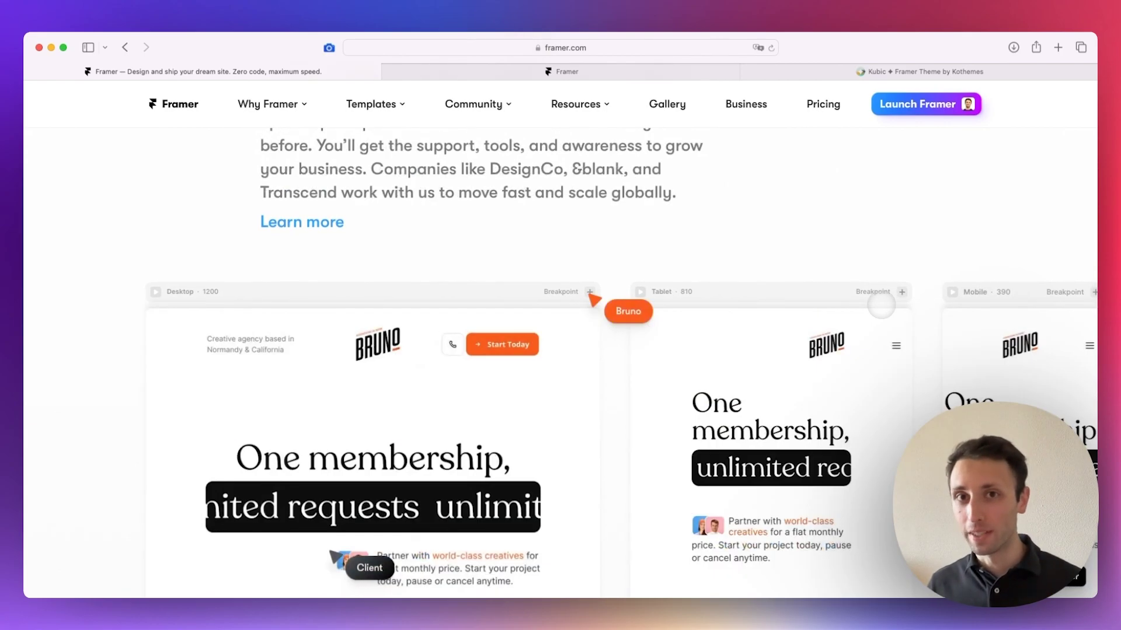
{"action": "scroll", "coordinate": [880, 305], "scroll_direction": "down", "scroll_amount": 2}
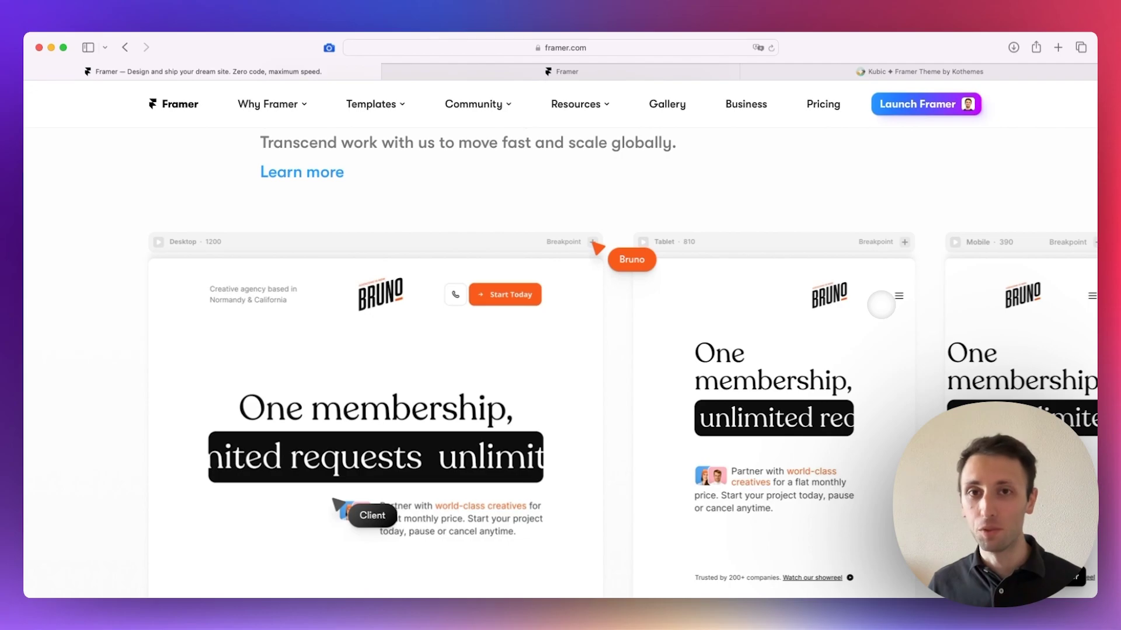
{"action": "scroll", "coordinate": [881, 305], "scroll_direction": "down", "scroll_amount": 1}
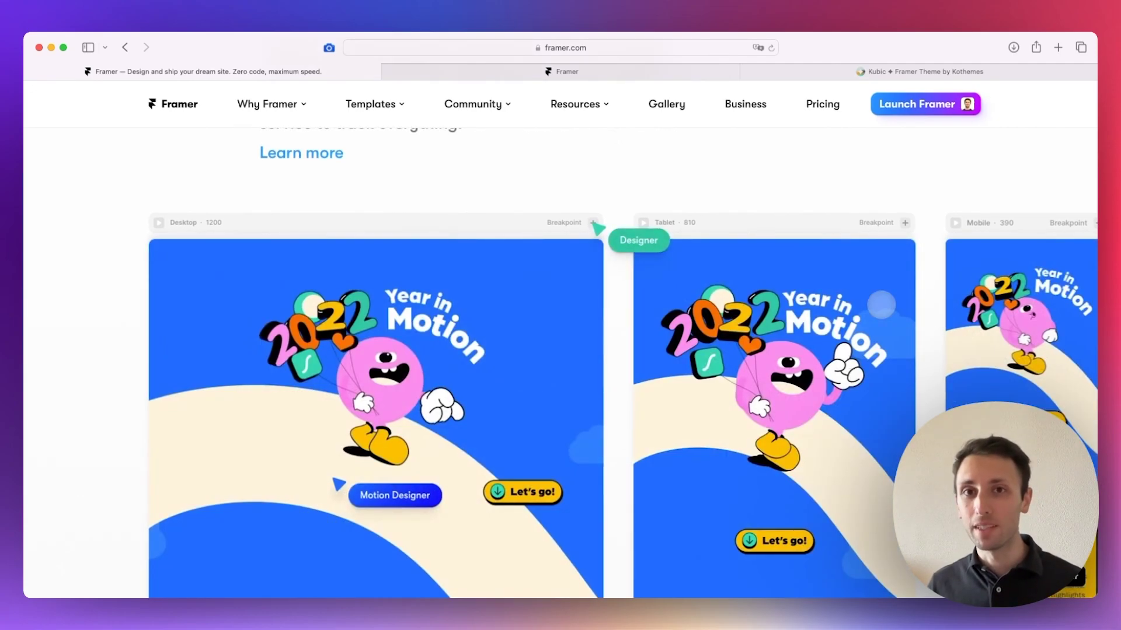
Step: Examine the "Powerfully simple" feature cards, covering design, Figma plugin, navigation, effects, CMS, SEO, plugins and site management
{"action": "scroll", "coordinate": [881, 304], "scroll_direction": "down", "scroll_amount": 10}
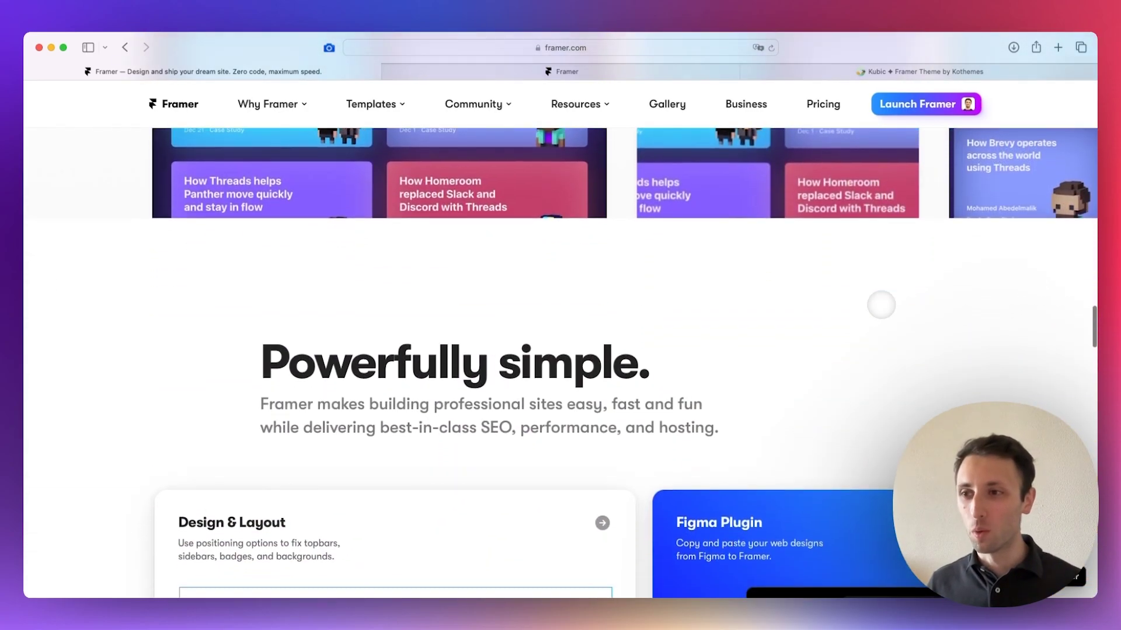
{"action": "scroll", "coordinate": [856, 315], "scroll_direction": "down", "scroll_amount": 7}
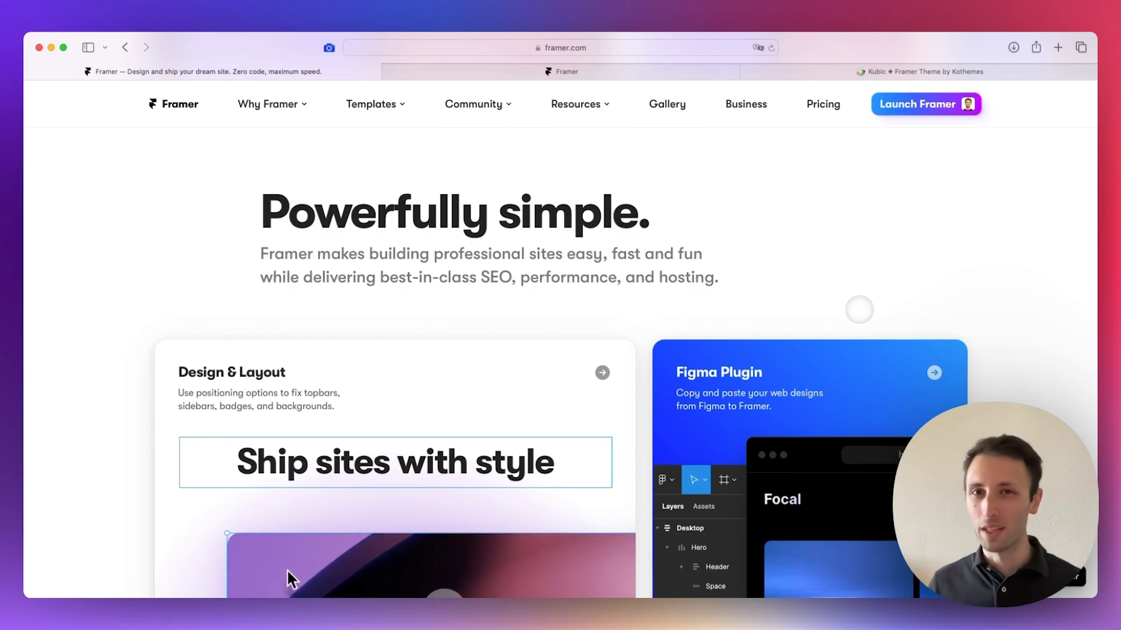
{"action": "scroll", "coordinate": [859, 309], "scroll_direction": "down", "scroll_amount": 4}
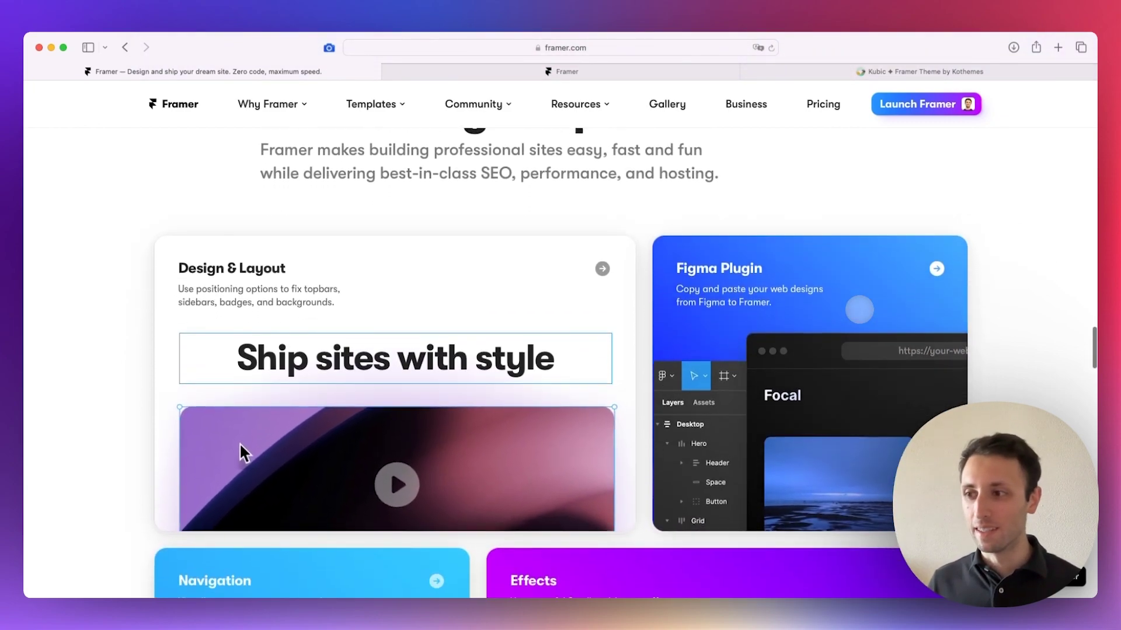
{"action": "scroll", "coordinate": [859, 310], "scroll_direction": "down", "scroll_amount": 7}
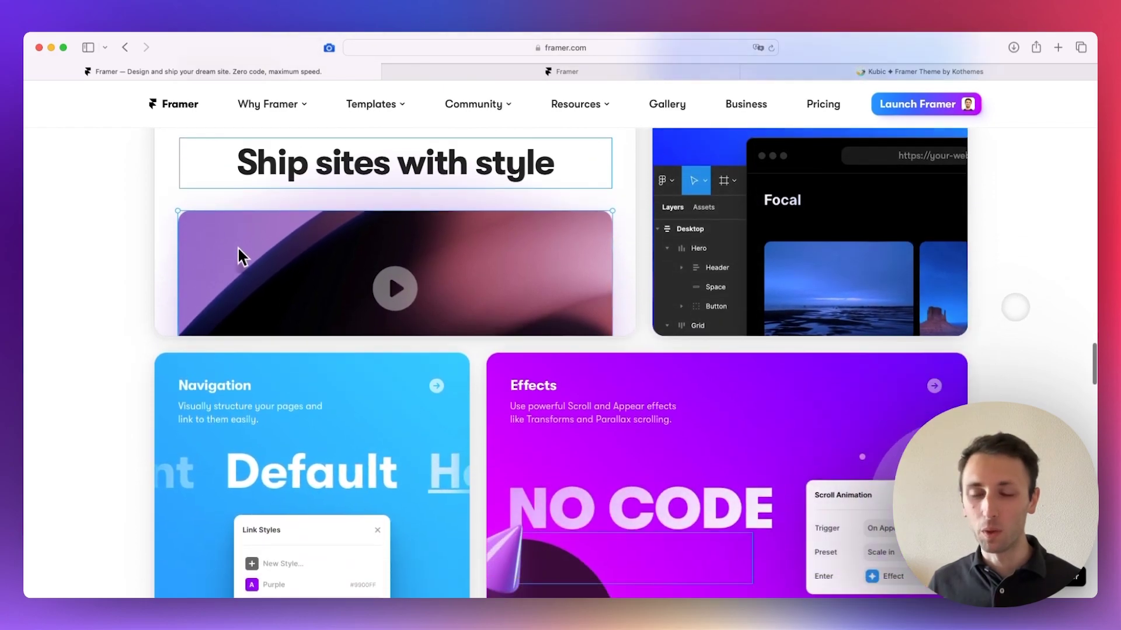
{"action": "scroll", "coordinate": [1015, 308], "scroll_direction": "down", "scroll_amount": 5}
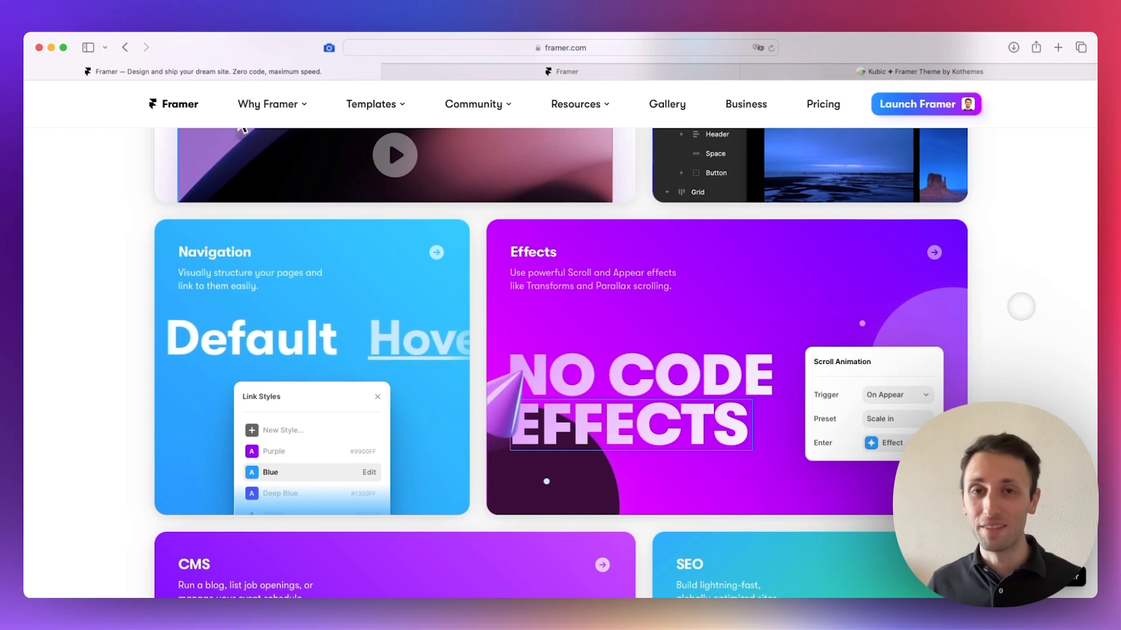
{"action": "scroll", "coordinate": [1021, 307], "scroll_direction": "down", "scroll_amount": 1}
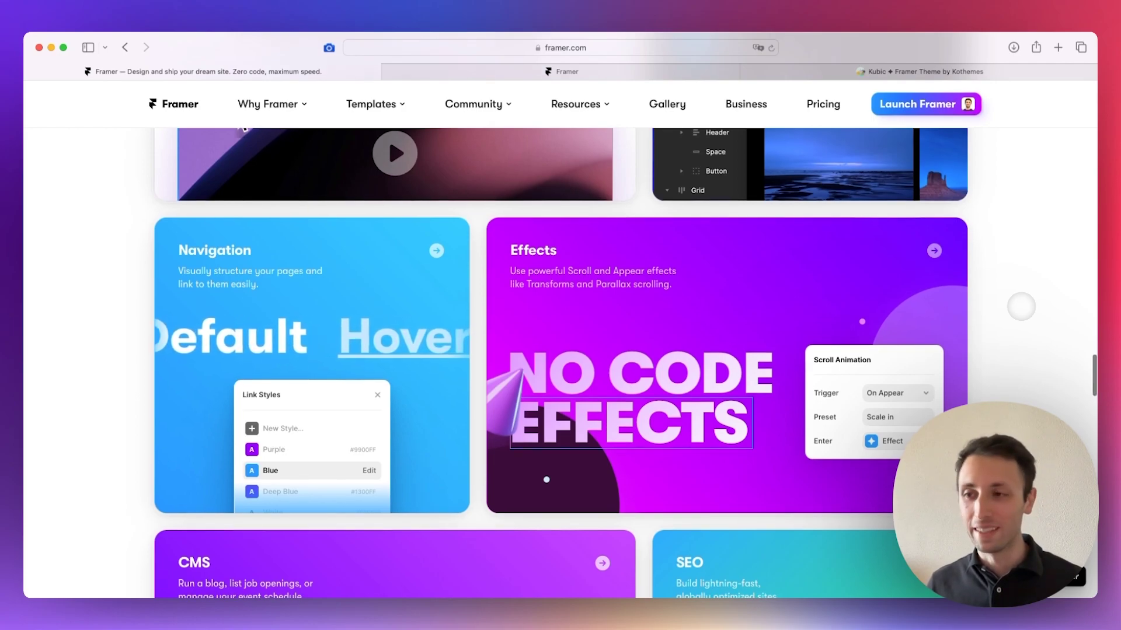
{"action": "scroll", "coordinate": [1021, 306], "scroll_direction": "down", "scroll_amount": 5}
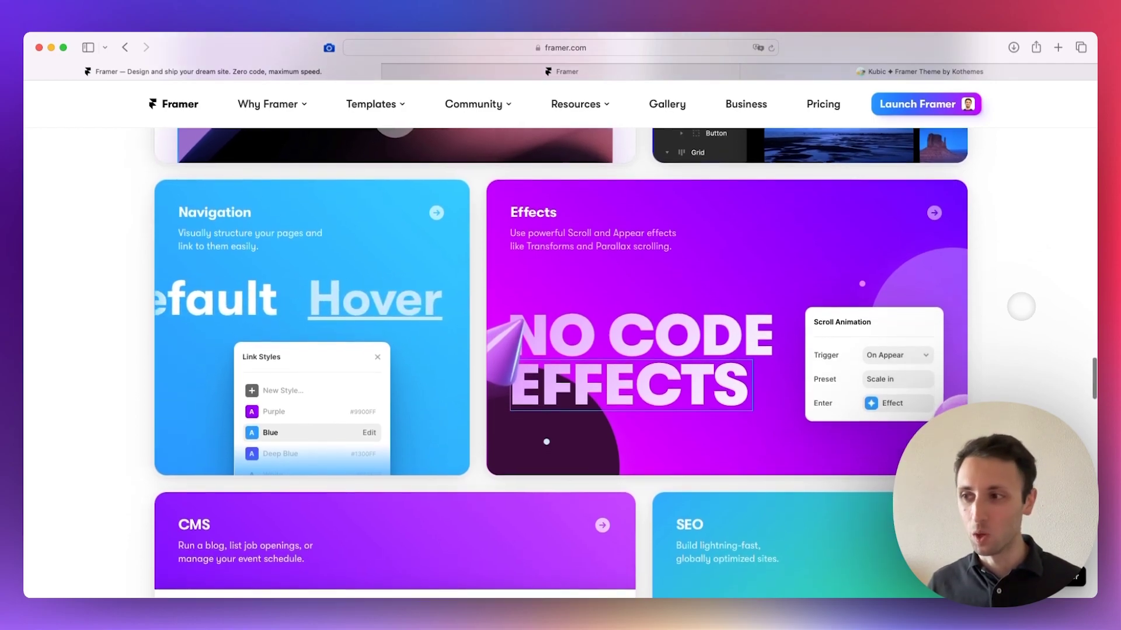
{"action": "scroll", "coordinate": [1021, 306], "scroll_direction": "down", "scroll_amount": 10}
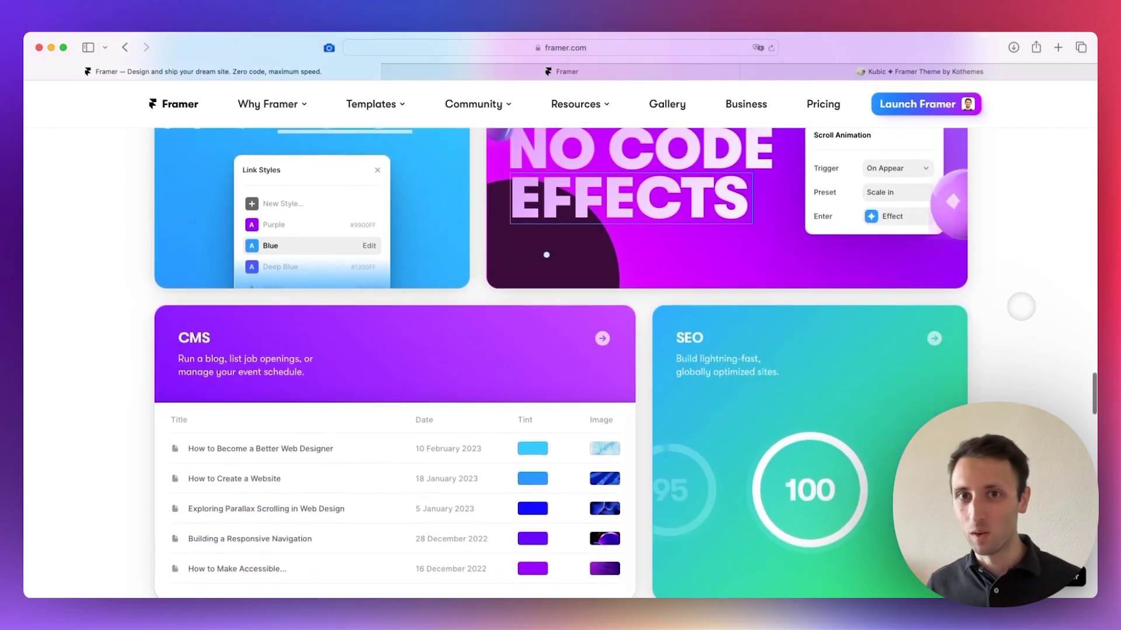
{"action": "scroll", "coordinate": [1021, 306], "scroll_direction": "down", "scroll_amount": 6}
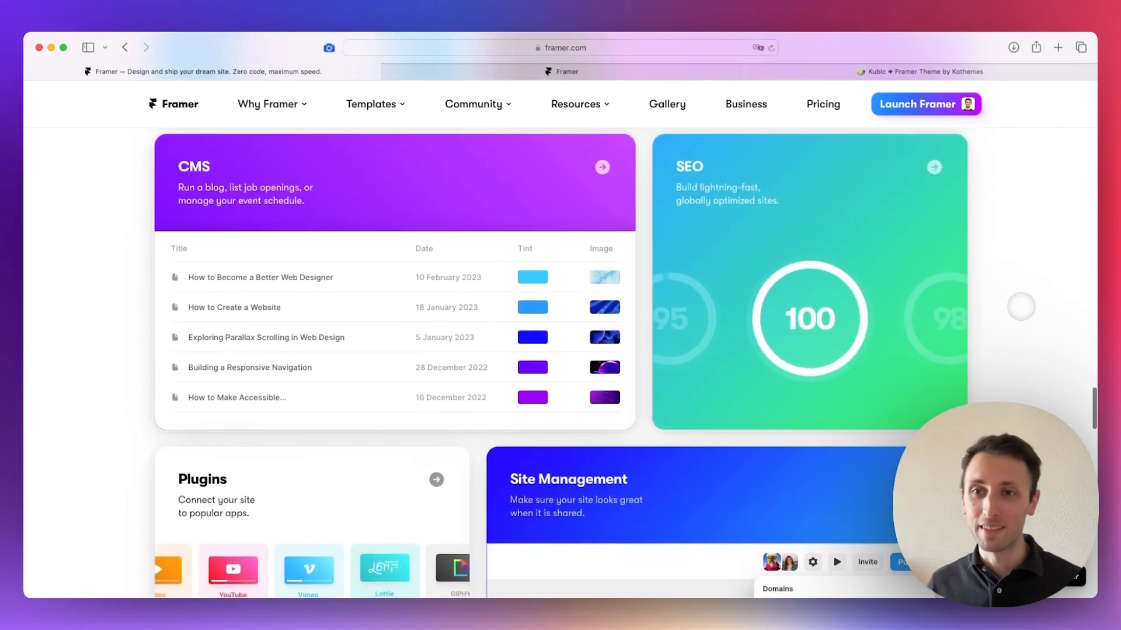
Step: Read the community testimonials and the section on getting started with Framer for free
{"action": "scroll", "coordinate": [1021, 306], "scroll_direction": "down", "scroll_amount": 15}
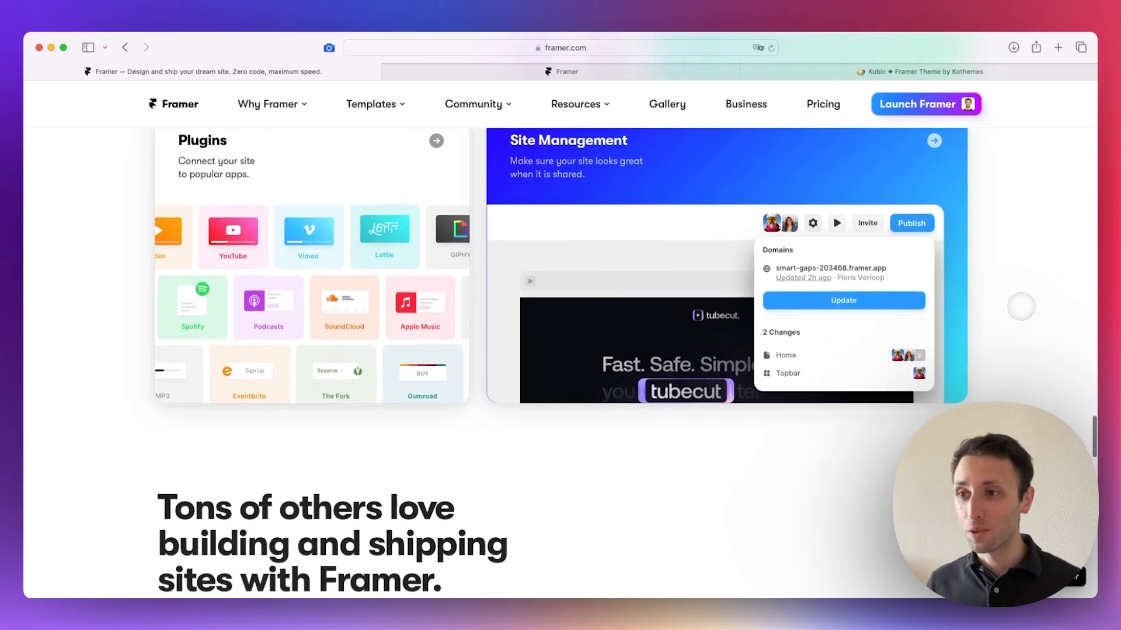
{"action": "scroll", "coordinate": [1021, 307], "scroll_direction": "down", "scroll_amount": 9}
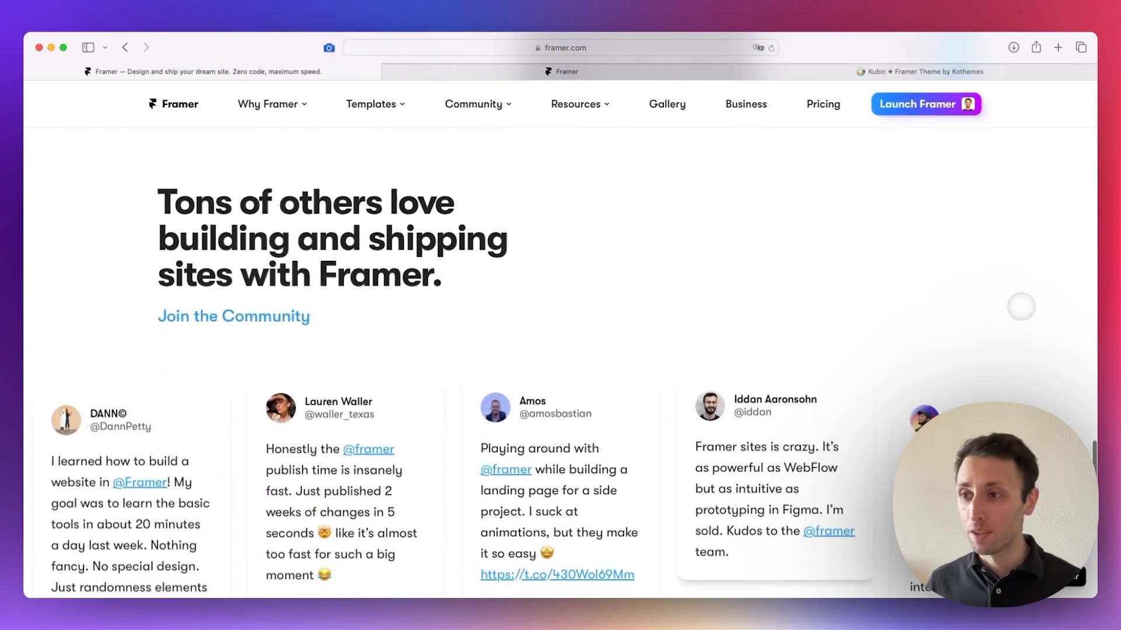
{"action": "scroll", "coordinate": [929, 301], "scroll_direction": "down", "scroll_amount": 12}
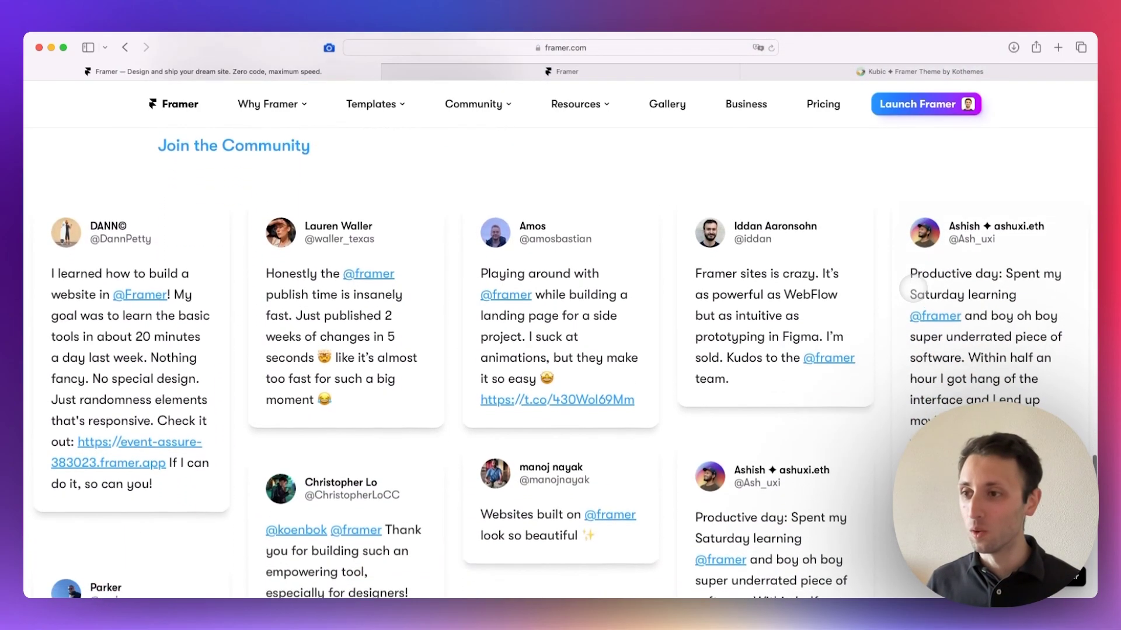
{"action": "scroll", "coordinate": [914, 287], "scroll_direction": "down", "scroll_amount": 14}
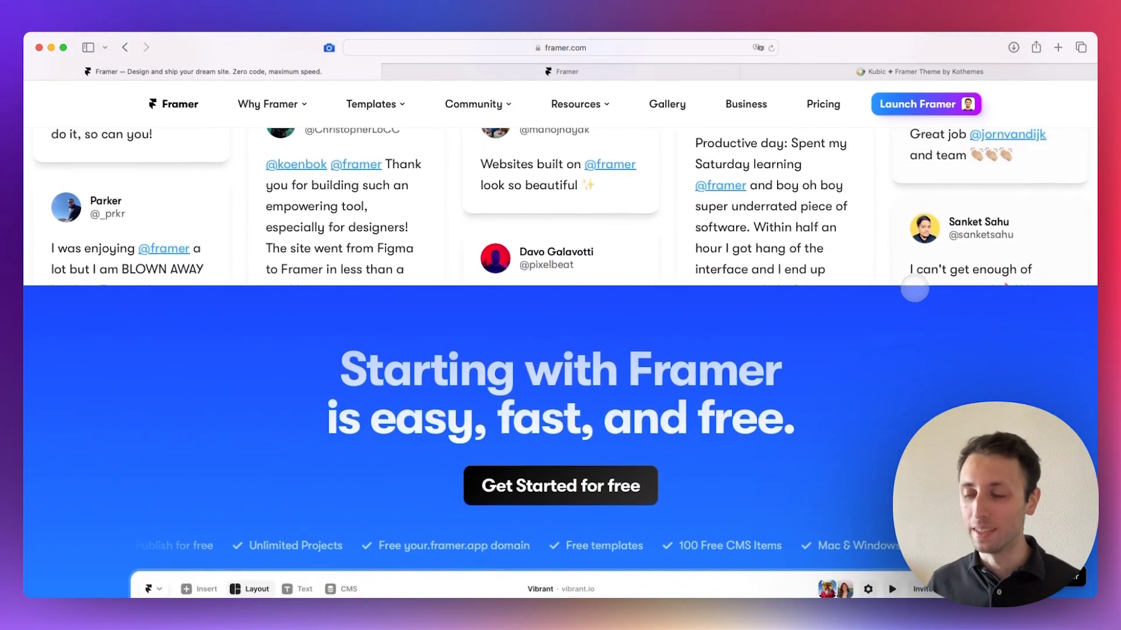
{"action": "scroll", "coordinate": [914, 288], "scroll_direction": "down", "scroll_amount": 13}
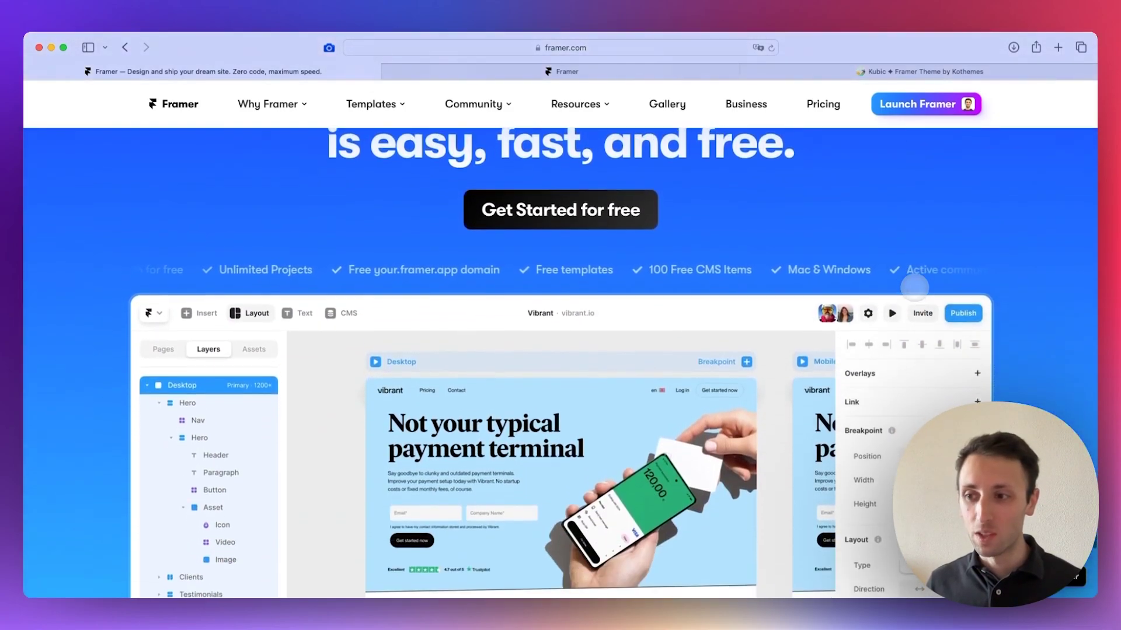
Step: Switch to the Framer dashboard and view the workspace's Templates section
{"action": "scroll", "coordinate": [914, 288], "scroll_direction": "down", "scroll_amount": 4}
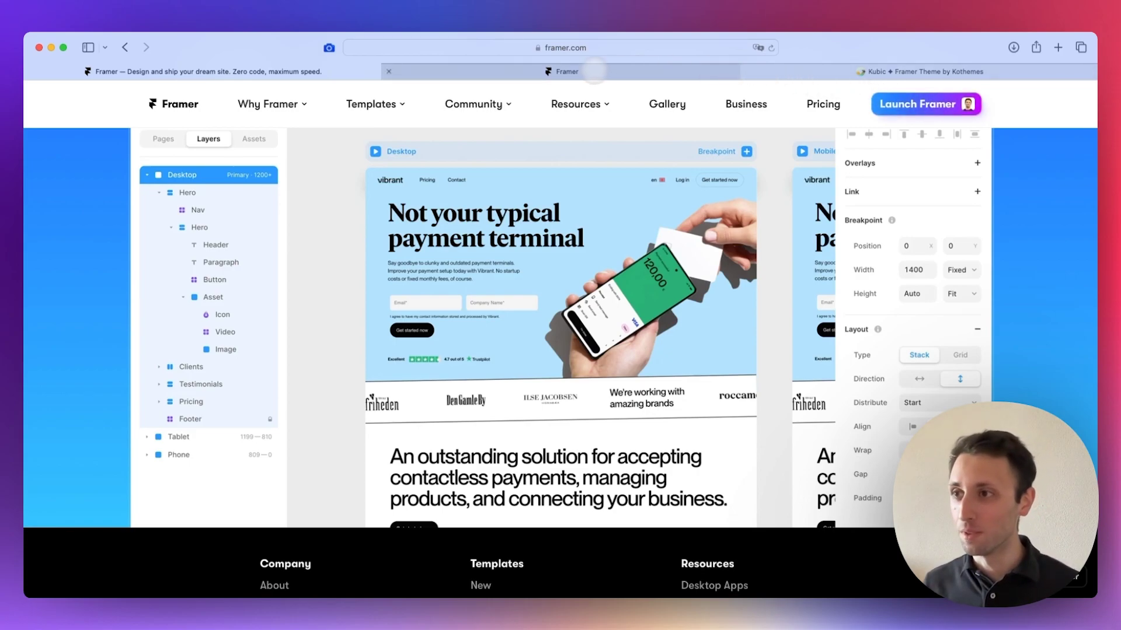
{"action": "left_click", "coordinate": [594, 71]}
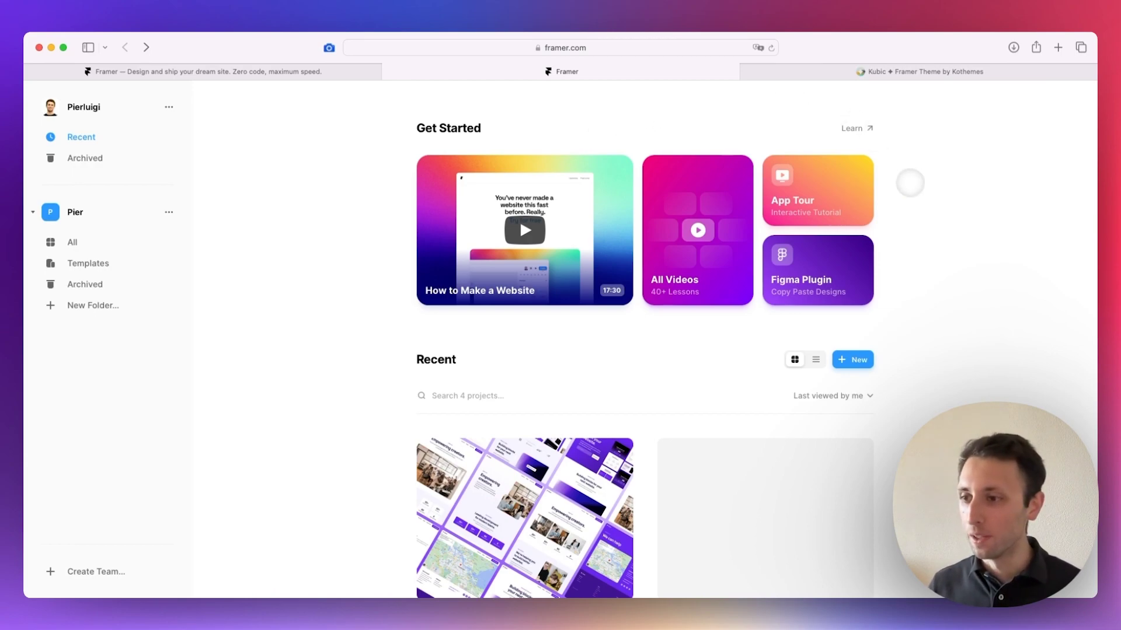
{"action": "scroll", "coordinate": [926, 187], "scroll_direction": "down", "scroll_amount": 5}
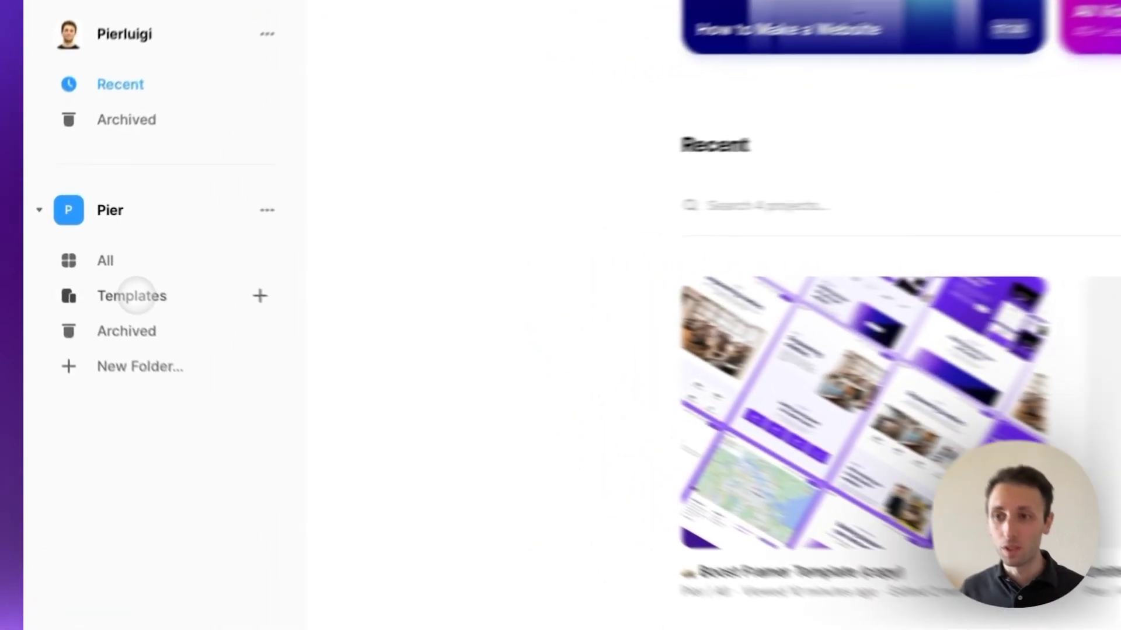
{"action": "left_click", "coordinate": [88, 263]}
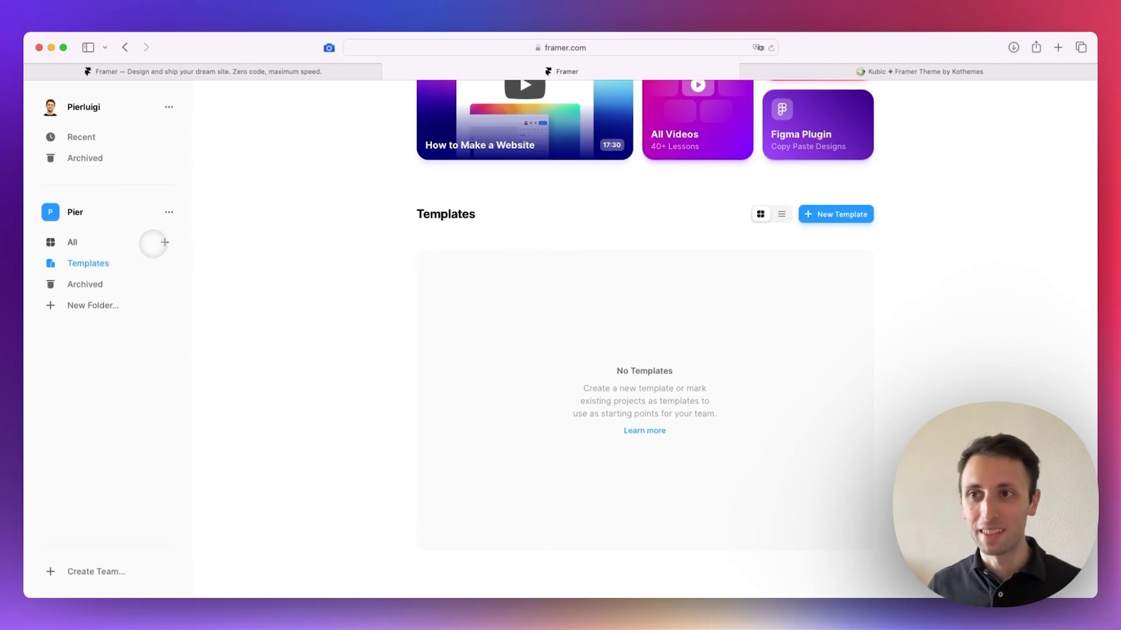
Step: Open the full website template gallery from the Framer homepage and browse the popular and all website templates
{"action": "left_click", "coordinate": [250, 73]}
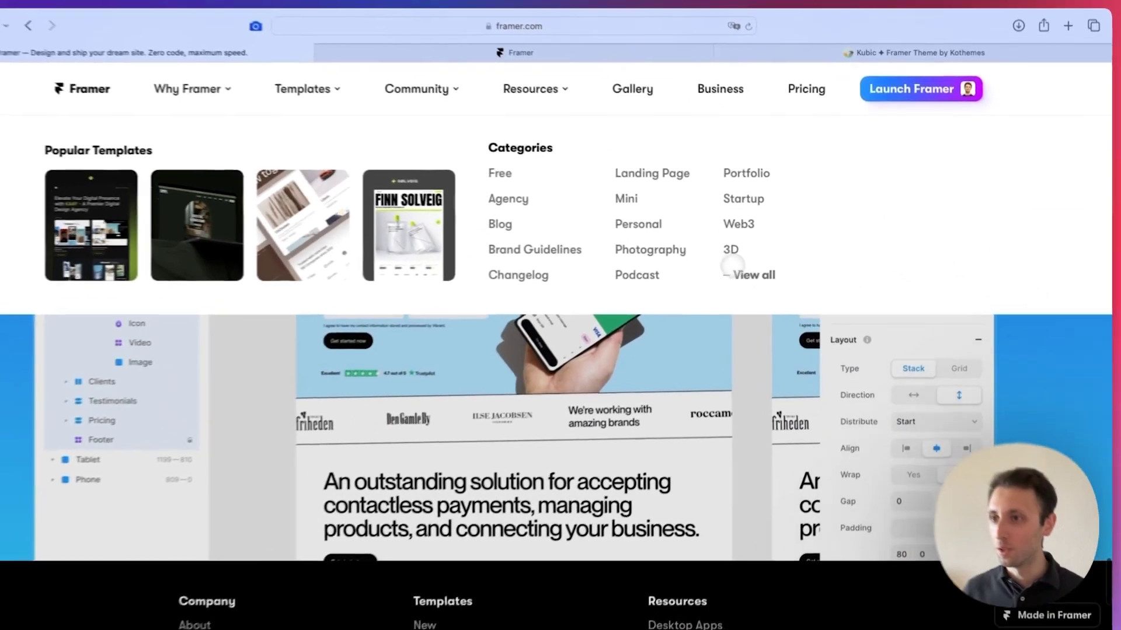
{"action": "left_click", "coordinate": [758, 272]}
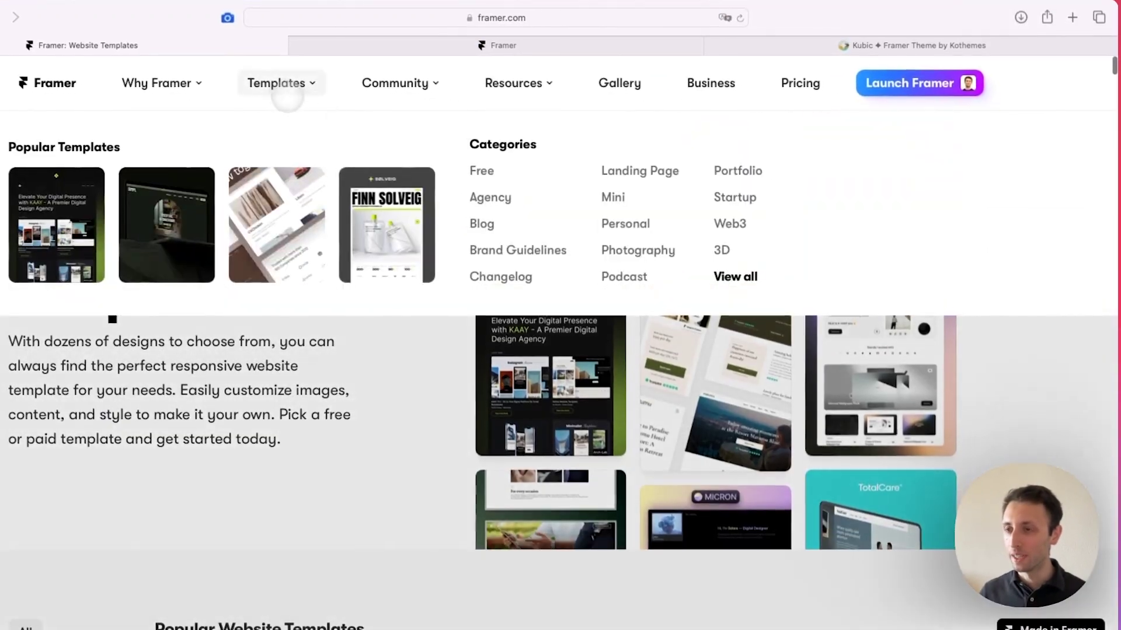
{"action": "scroll", "coordinate": [413, 207], "scroll_direction": "down", "scroll_amount": 10}
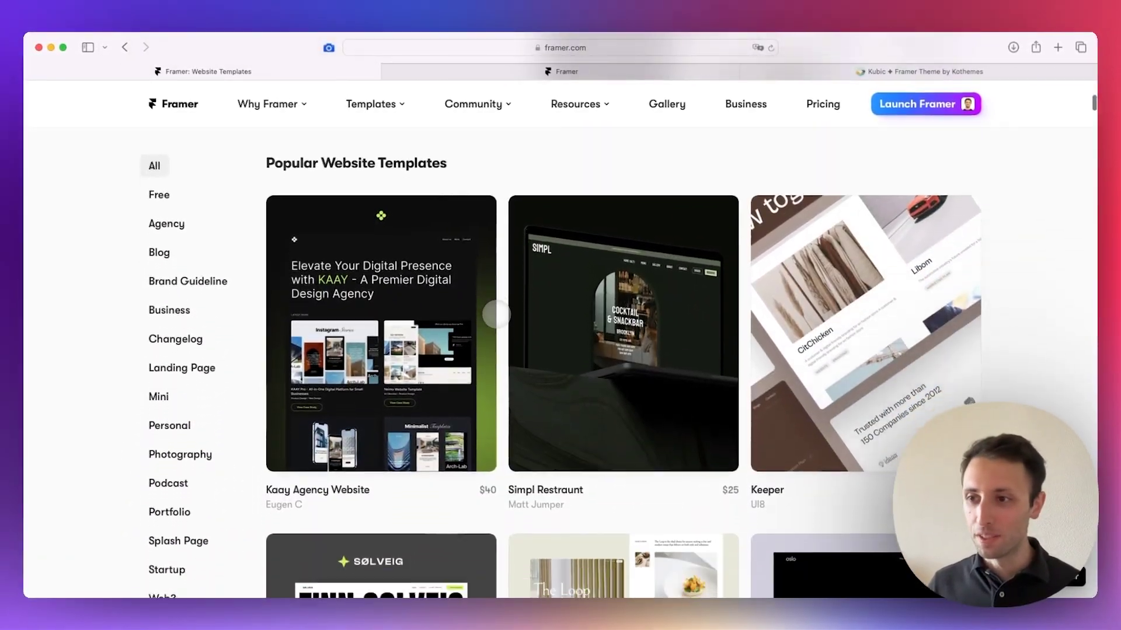
{"action": "scroll", "coordinate": [496, 316], "scroll_direction": "down", "scroll_amount": 5}
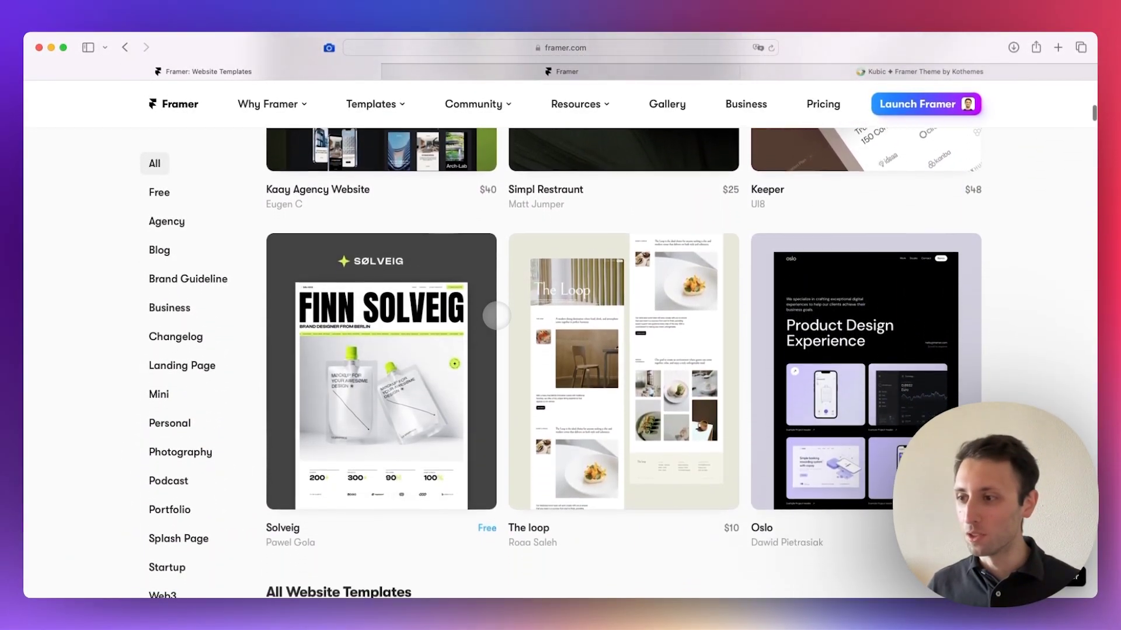
{"action": "scroll", "coordinate": [497, 316], "scroll_direction": "down", "scroll_amount": 4}
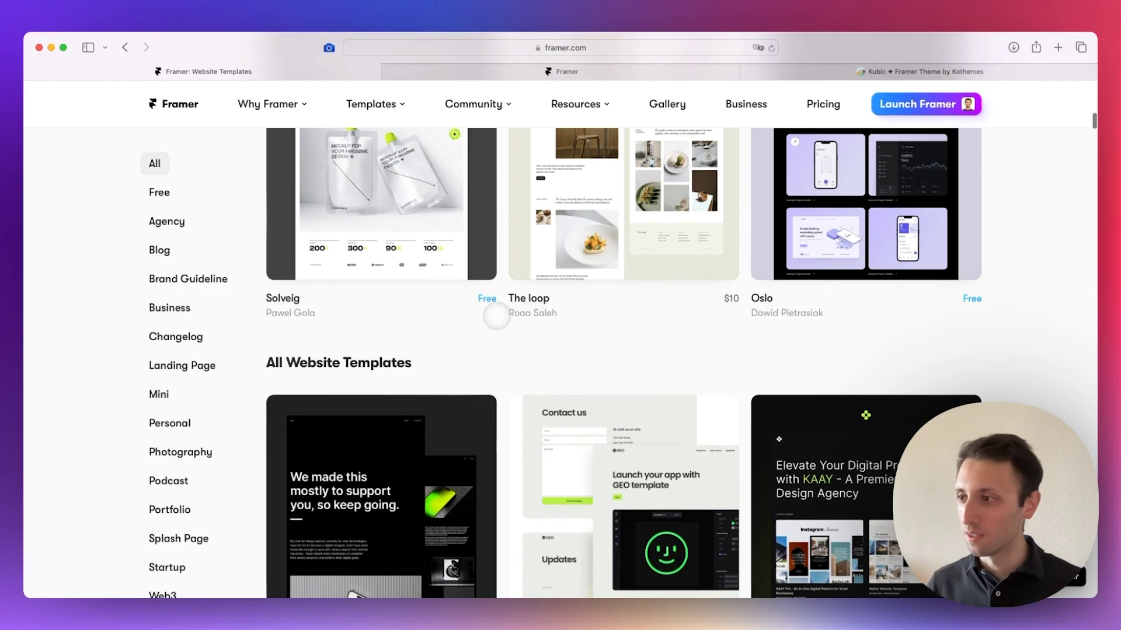
{"action": "scroll", "coordinate": [496, 316], "scroll_direction": "down", "scroll_amount": 1}
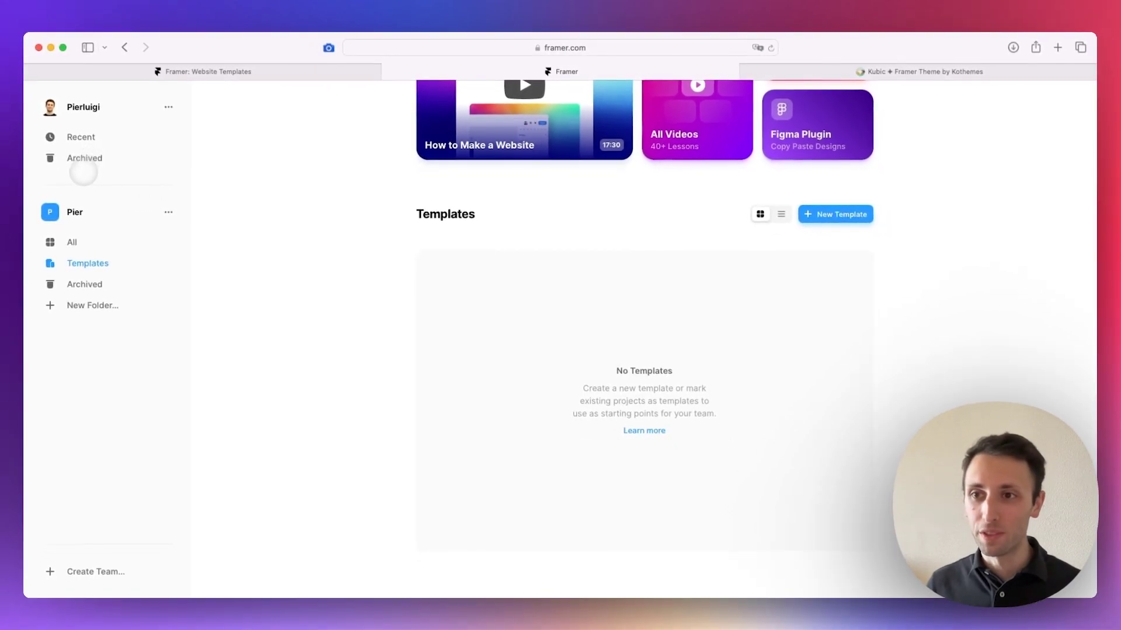
Step: Return to the dashboard's recent projects and open the Boost Framer Template (copy) project
{"action": "left_click", "coordinate": [75, 252]}
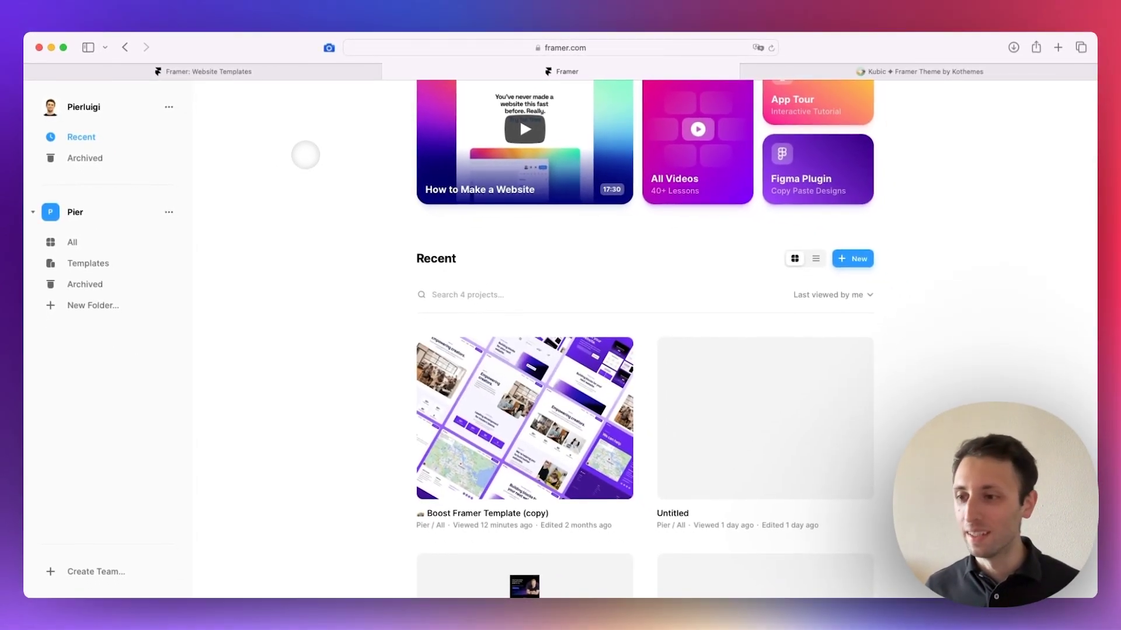
{"action": "scroll", "coordinate": [306, 155], "scroll_direction": "down", "scroll_amount": 2}
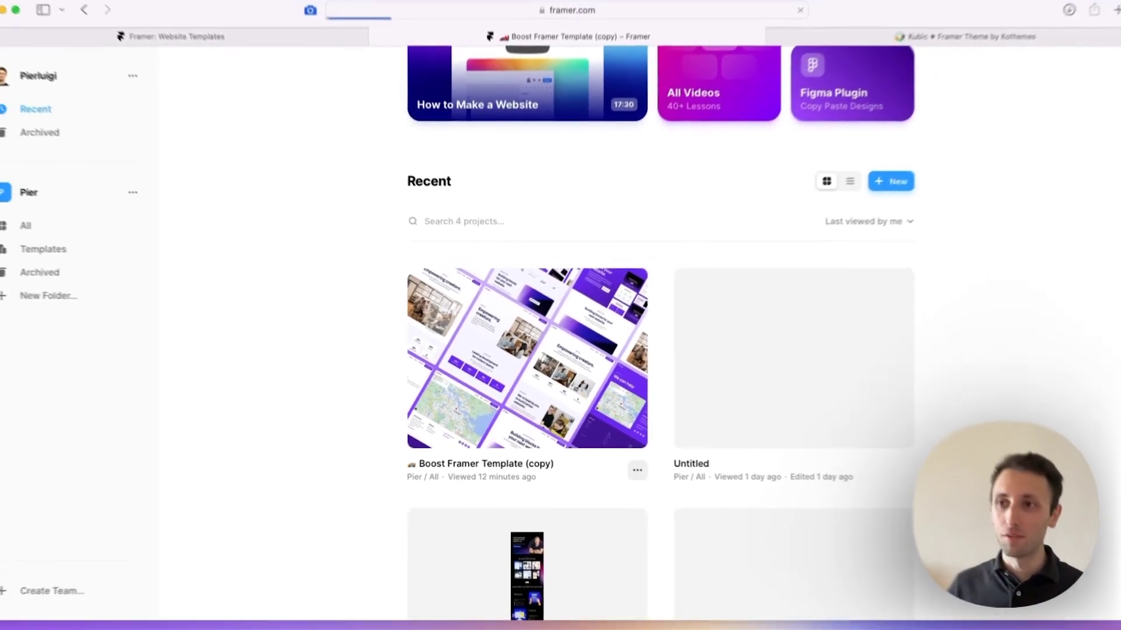
{"action": "left_click", "coordinate": [423, 311]}
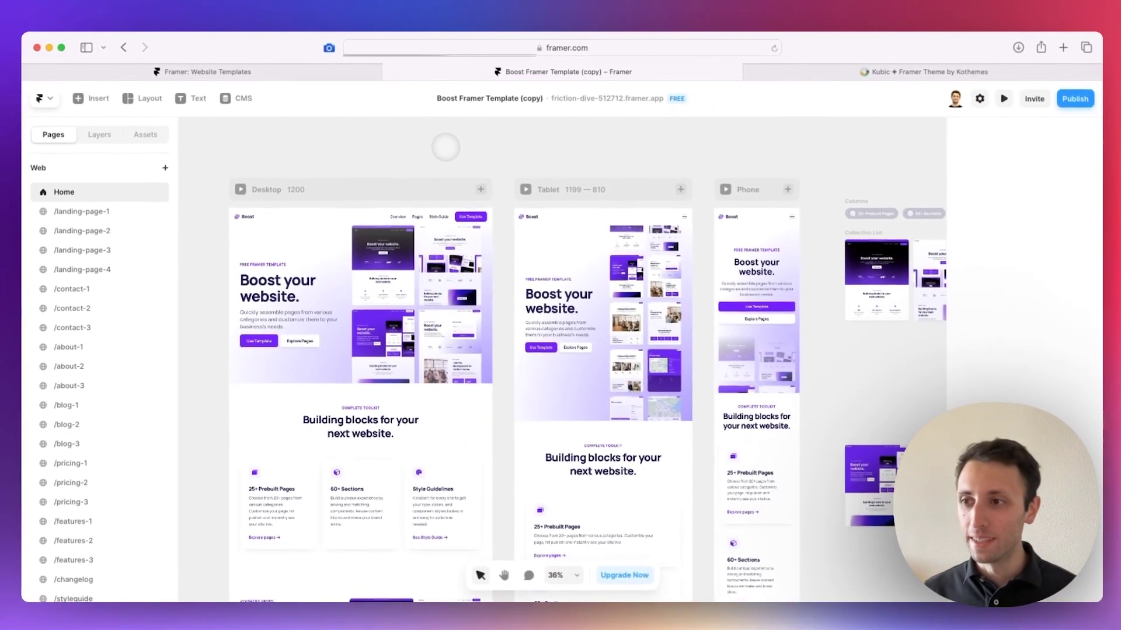
Step: Preview the Boost template's home page with the preview interface hidden
{"action": "scroll", "coordinate": [446, 145], "scroll_direction": "down", "scroll_amount": 2}
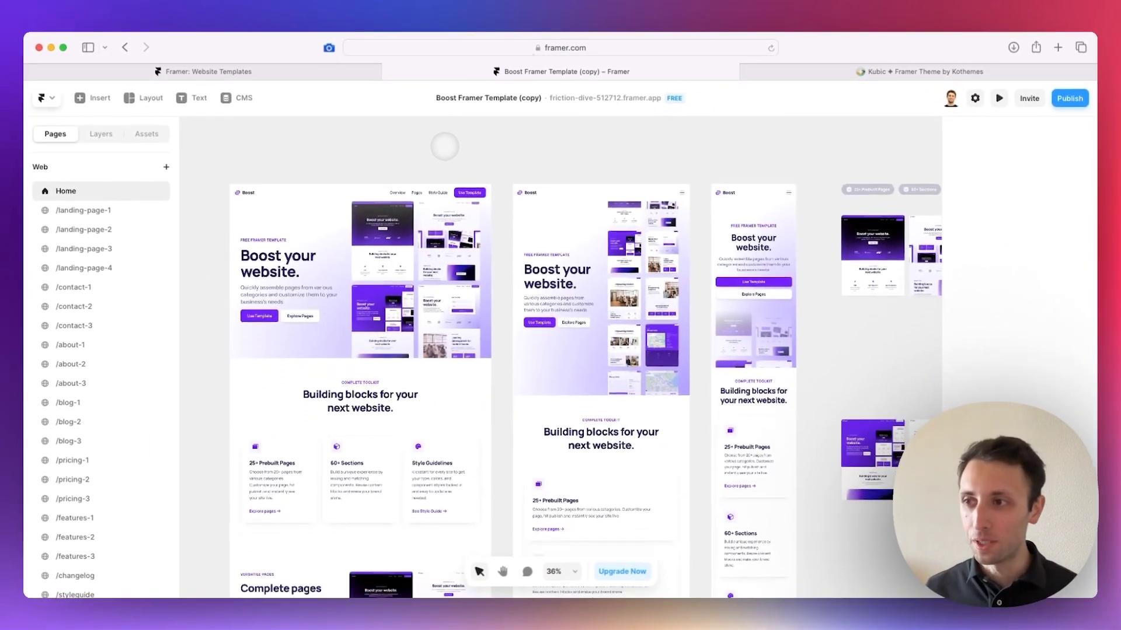
{"action": "left_click", "coordinate": [447, 146]}
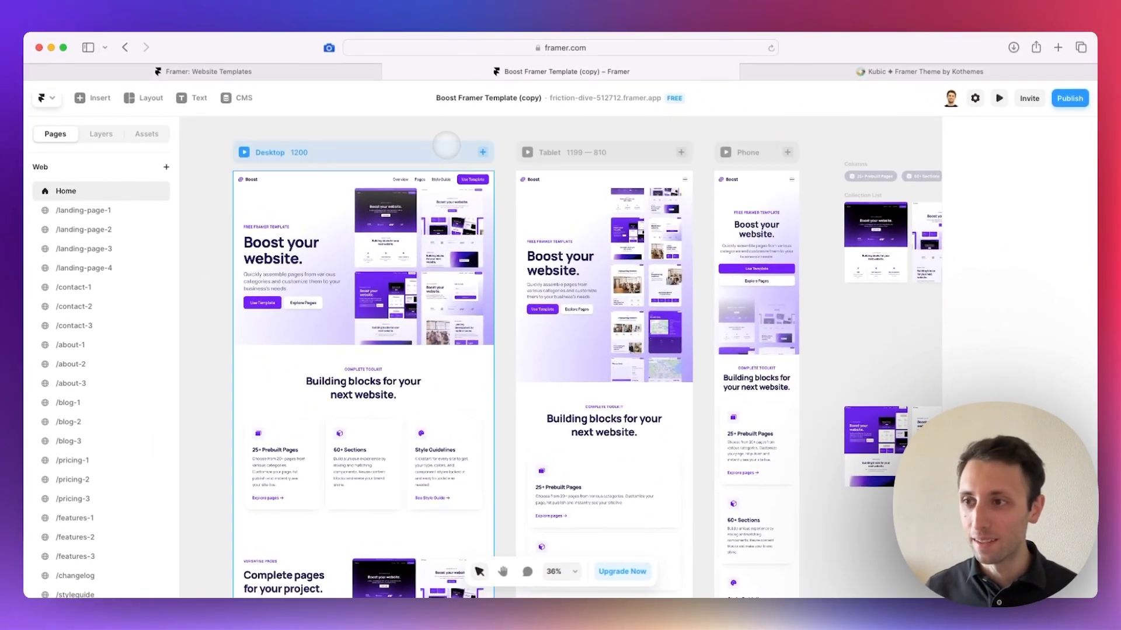
{"action": "left_click", "coordinate": [443, 124]}
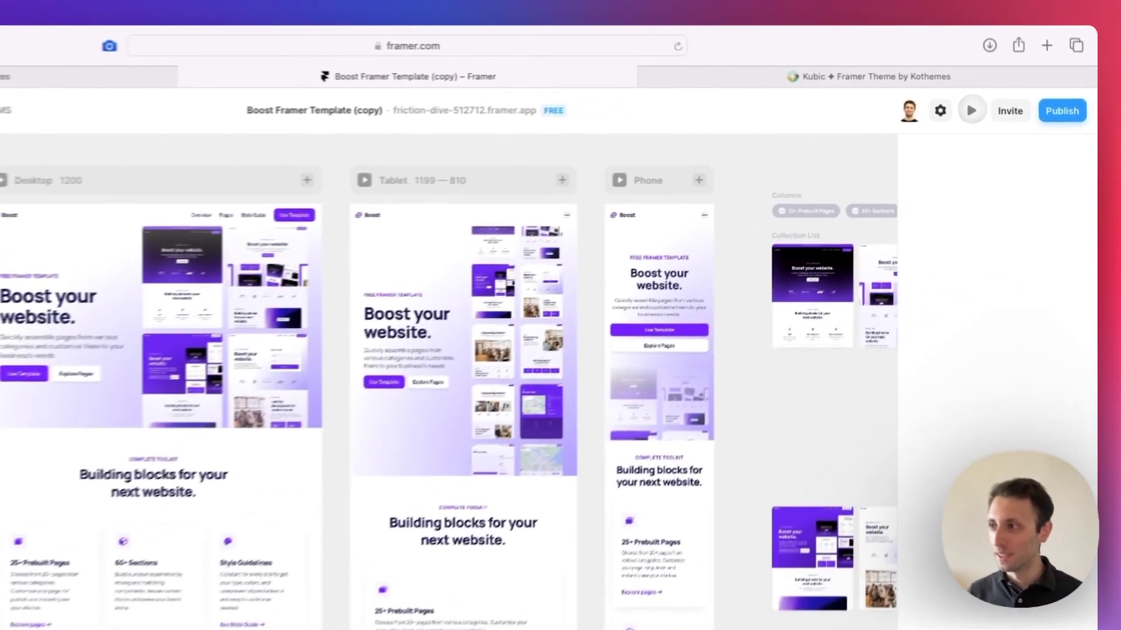
{"action": "left_click", "coordinate": [999, 98]}
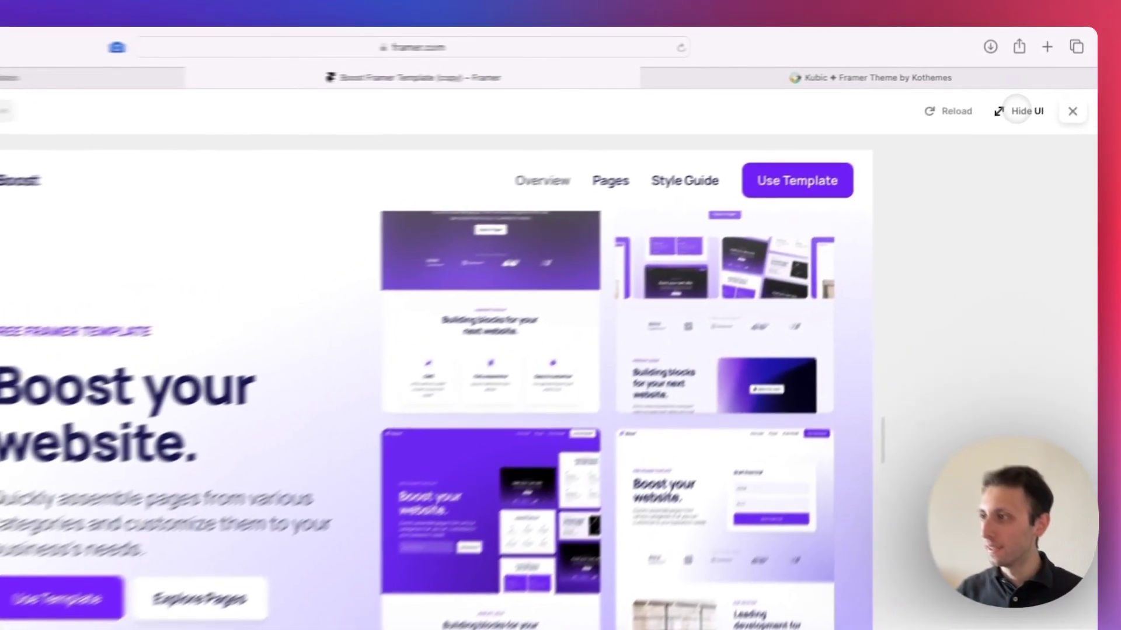
{"action": "left_click", "coordinate": [1034, 98]}
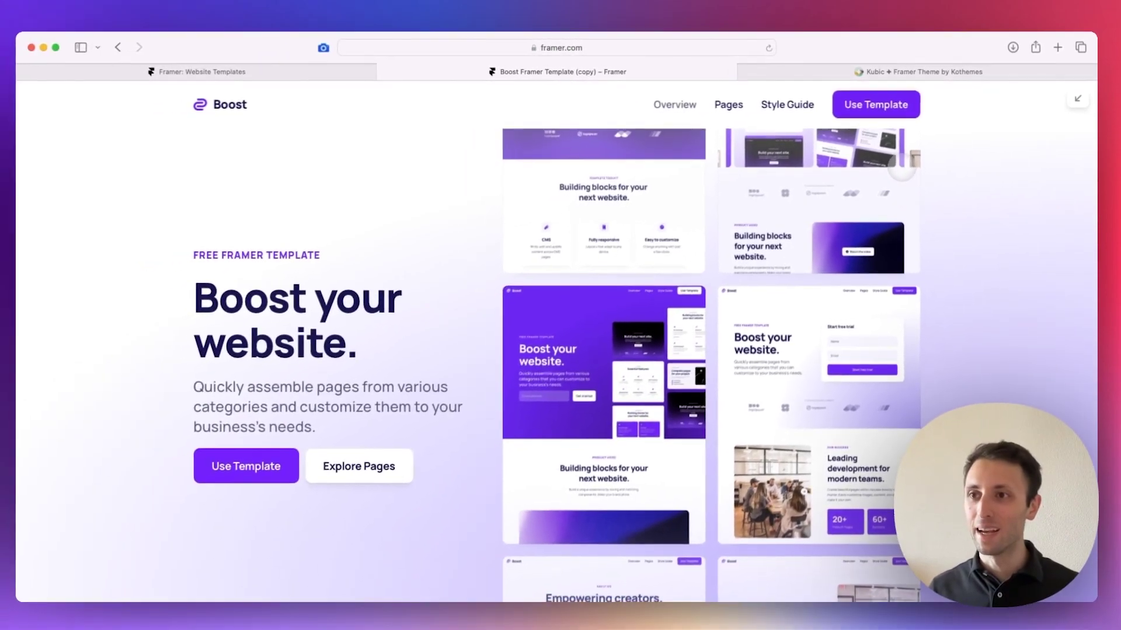
Step: Examine the previewed page's hero, the "Complete toolkit" cards and the "Complete pages for your project" gallery
{"action": "scroll", "coordinate": [1016, 213], "scroll_direction": "down", "scroll_amount": 5}
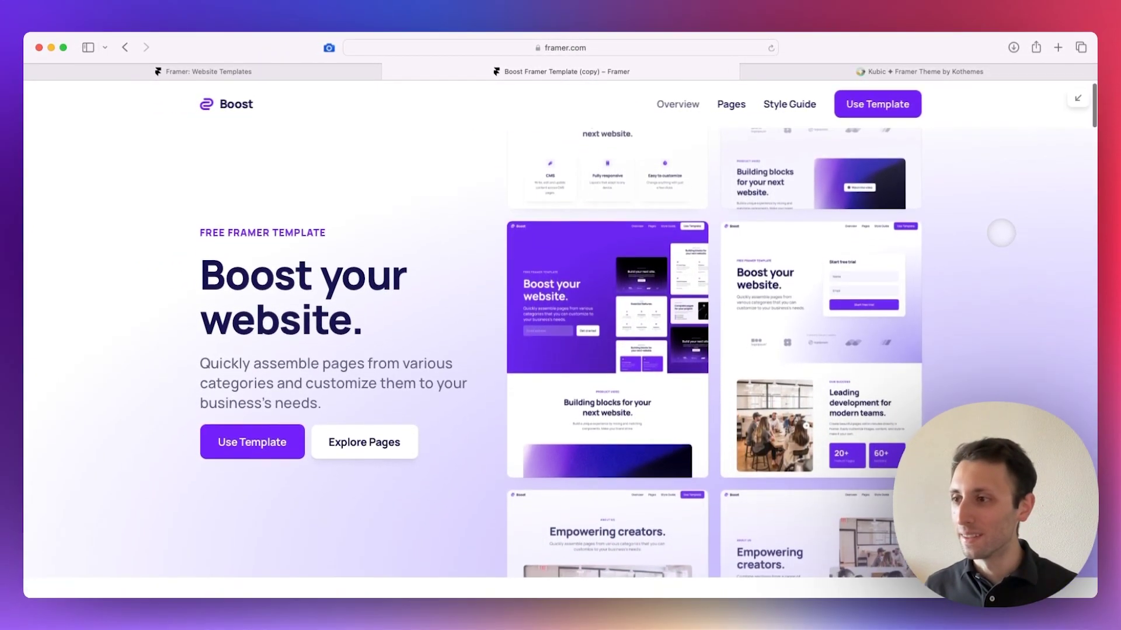
{"action": "scroll", "coordinate": [1002, 233], "scroll_direction": "down", "scroll_amount": 6}
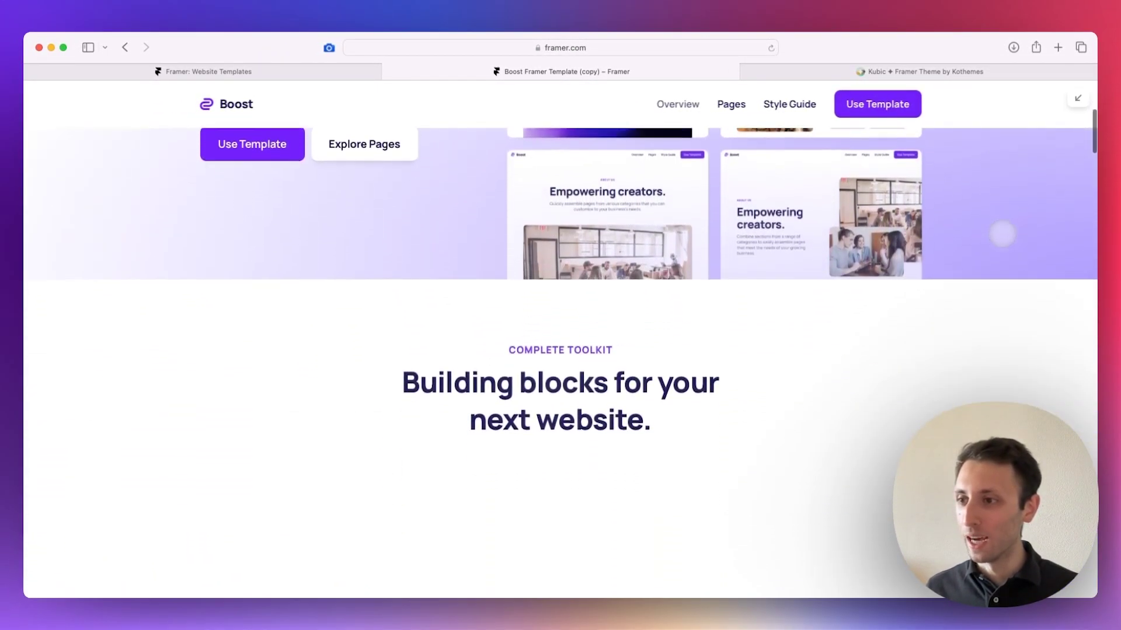
{"action": "scroll", "coordinate": [1002, 233], "scroll_direction": "down", "scroll_amount": 5}
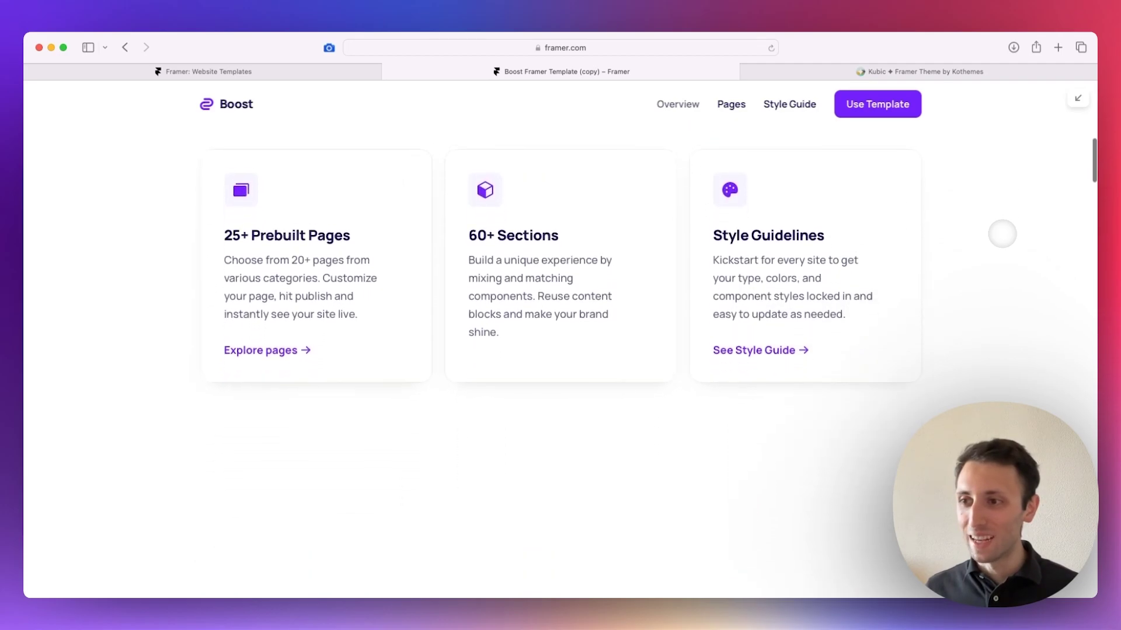
{"action": "scroll", "coordinate": [1002, 234], "scroll_direction": "down", "scroll_amount": 4}
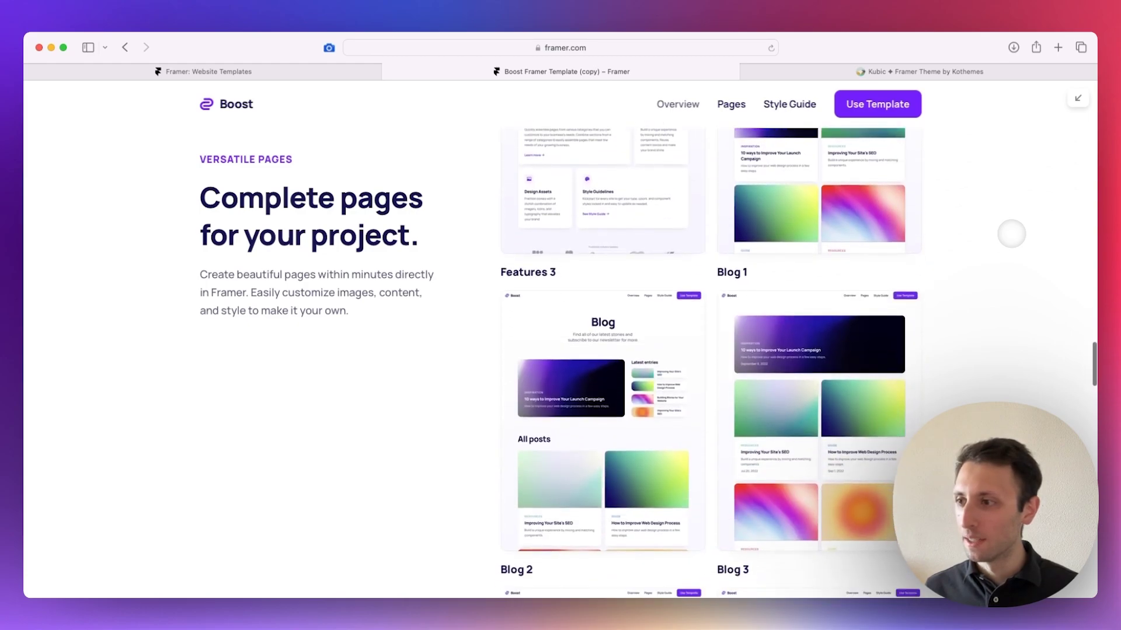
{"action": "scroll", "coordinate": [1011, 233], "scroll_direction": "down", "scroll_amount": 5}
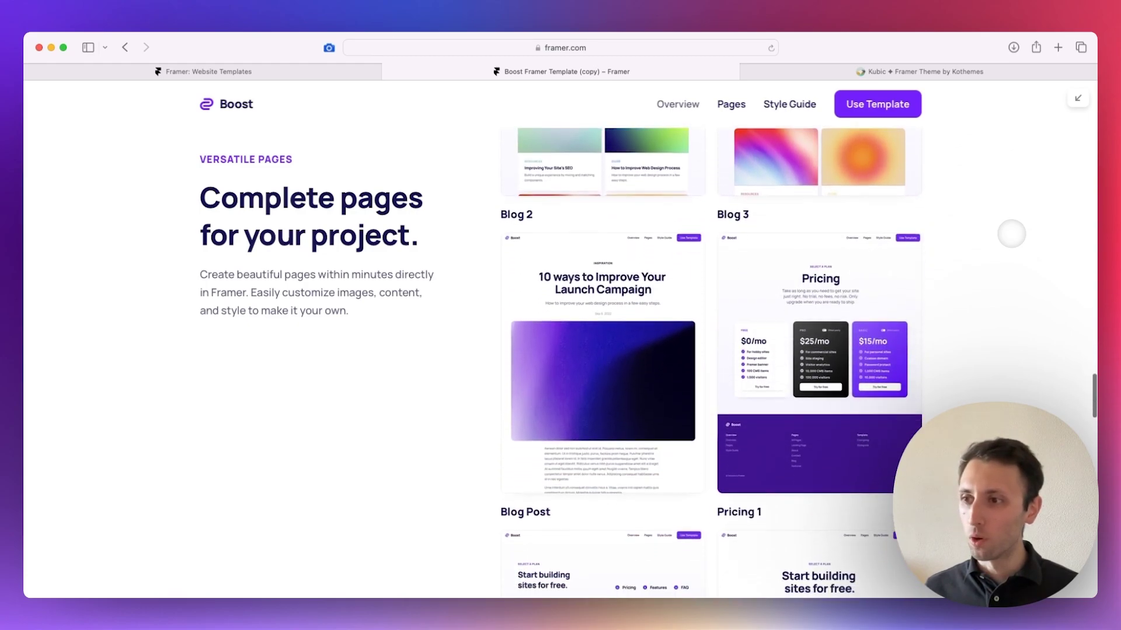
{"action": "scroll", "coordinate": [1011, 233], "scroll_direction": "down", "scroll_amount": 5}
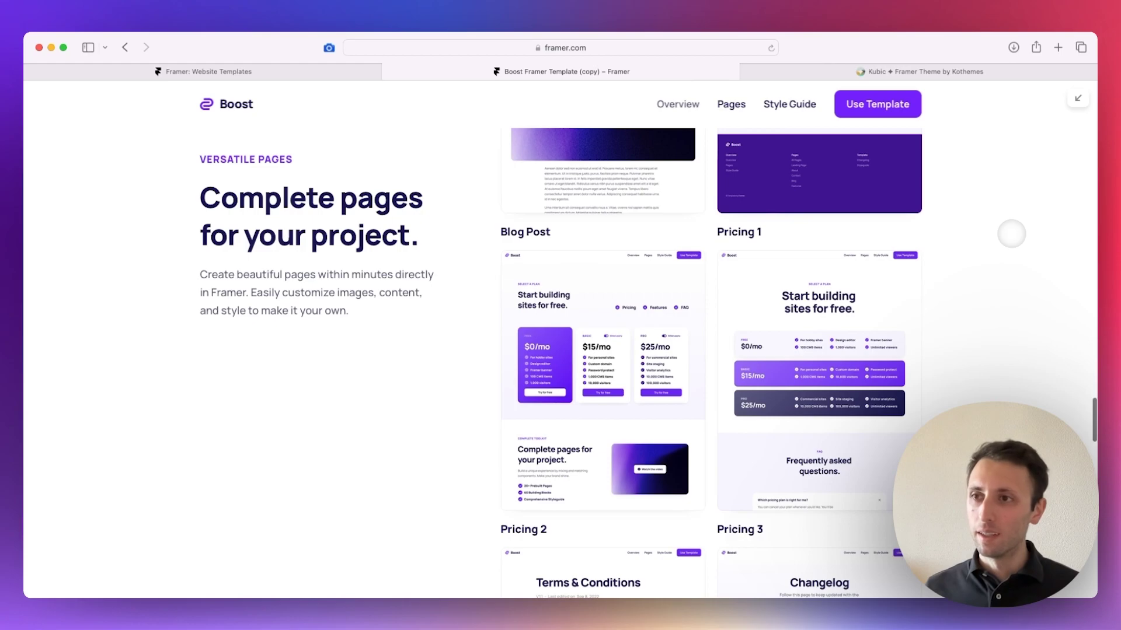
{"action": "scroll", "coordinate": [1011, 234], "scroll_direction": "down", "scroll_amount": 6}
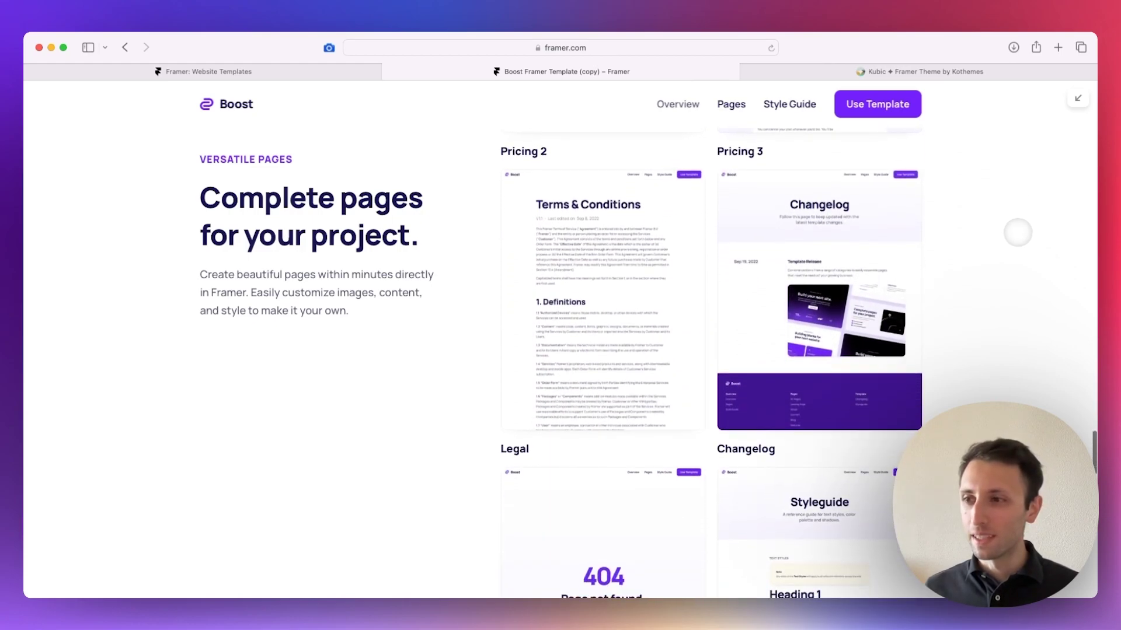
{"action": "scroll", "coordinate": [1018, 232], "scroll_direction": "down", "scroll_amount": 5}
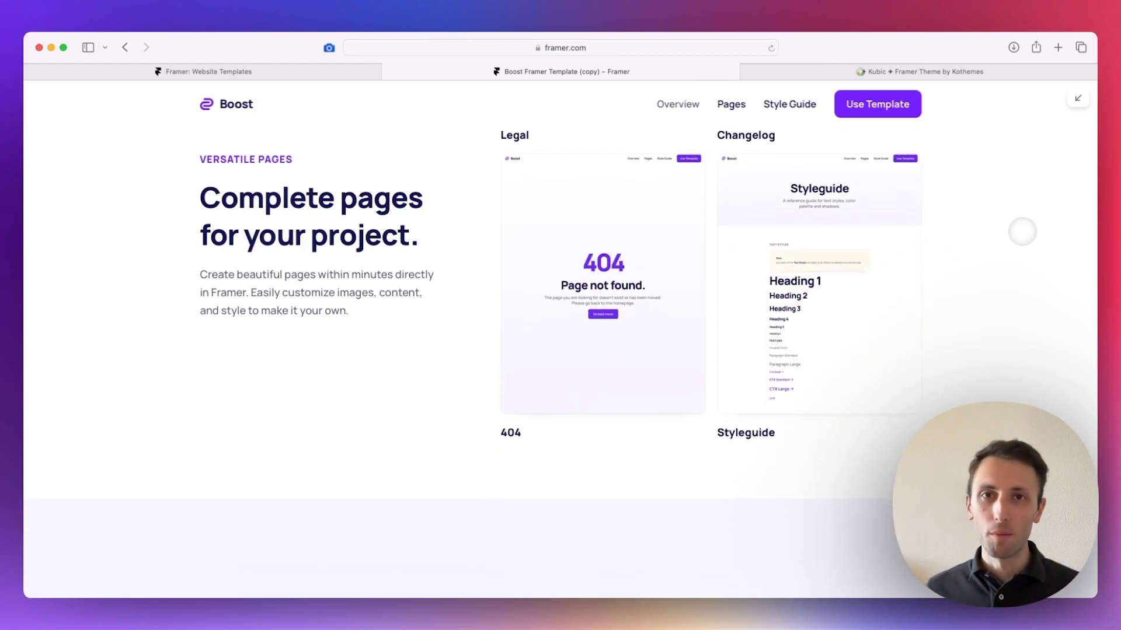
Step: Review the page's essential features section and footer, and close the preview to return to the editor canvas
{"action": "scroll", "coordinate": [1022, 232], "scroll_direction": "down", "scroll_amount": 10}
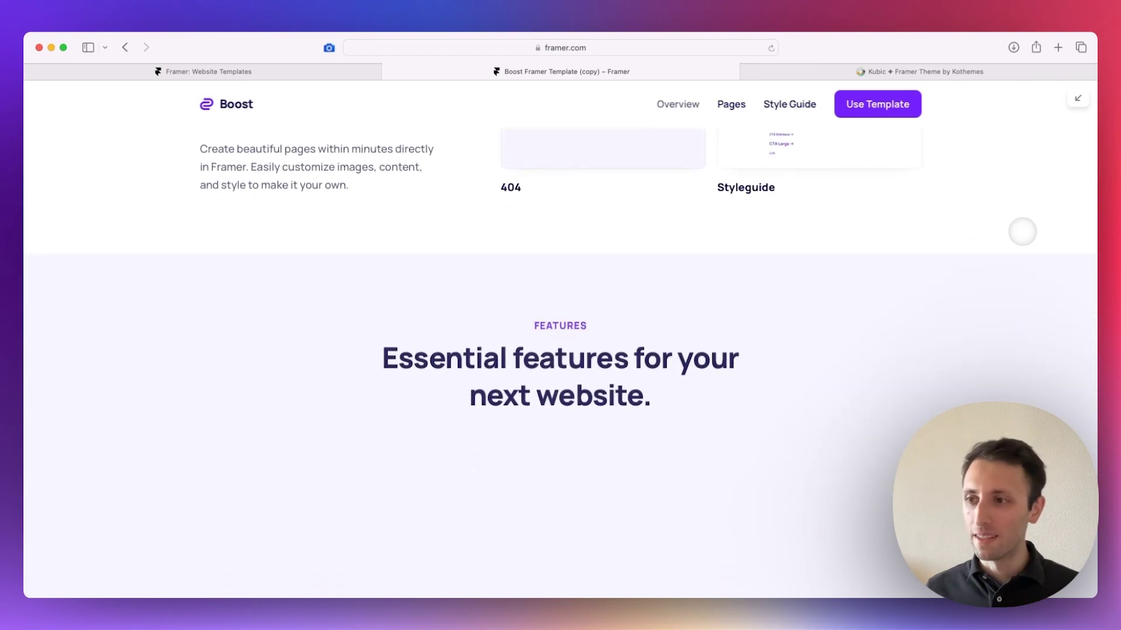
{"action": "scroll", "coordinate": [1022, 232], "scroll_direction": "down", "scroll_amount": 5}
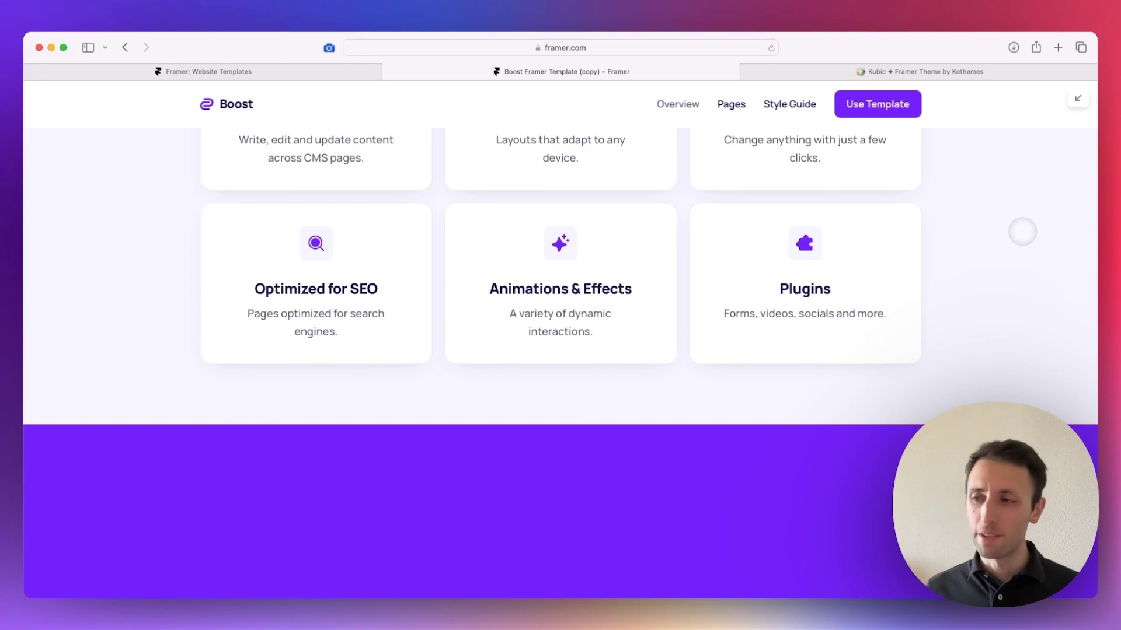
{"action": "scroll", "coordinate": [1022, 231], "scroll_direction": "down", "scroll_amount": 6}
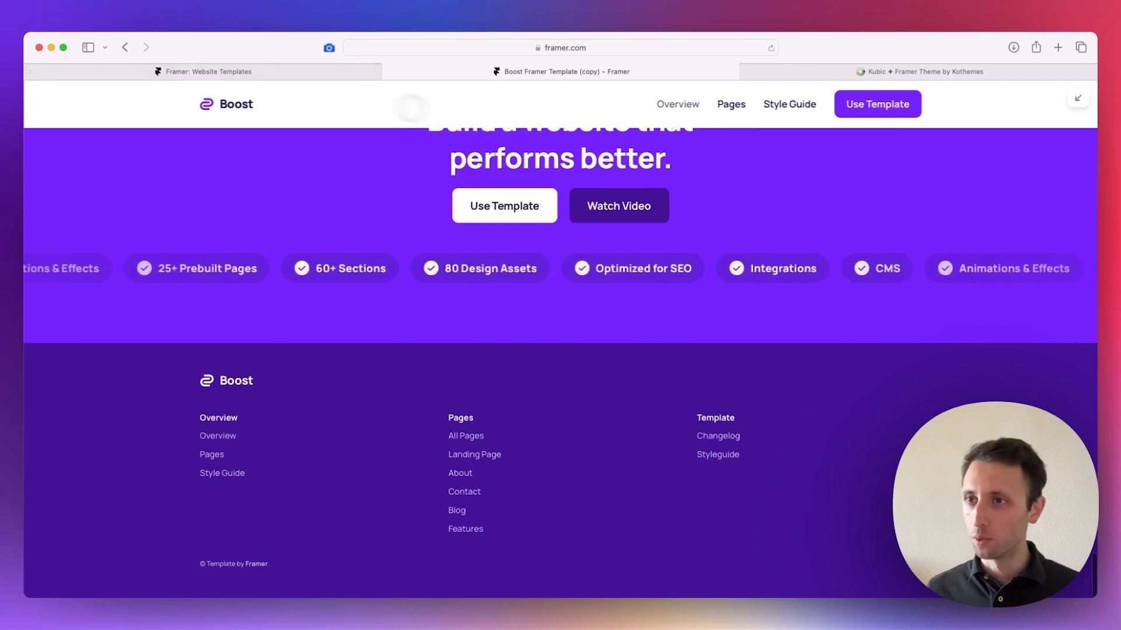
{"action": "left_click", "coordinate": [1077, 97]}
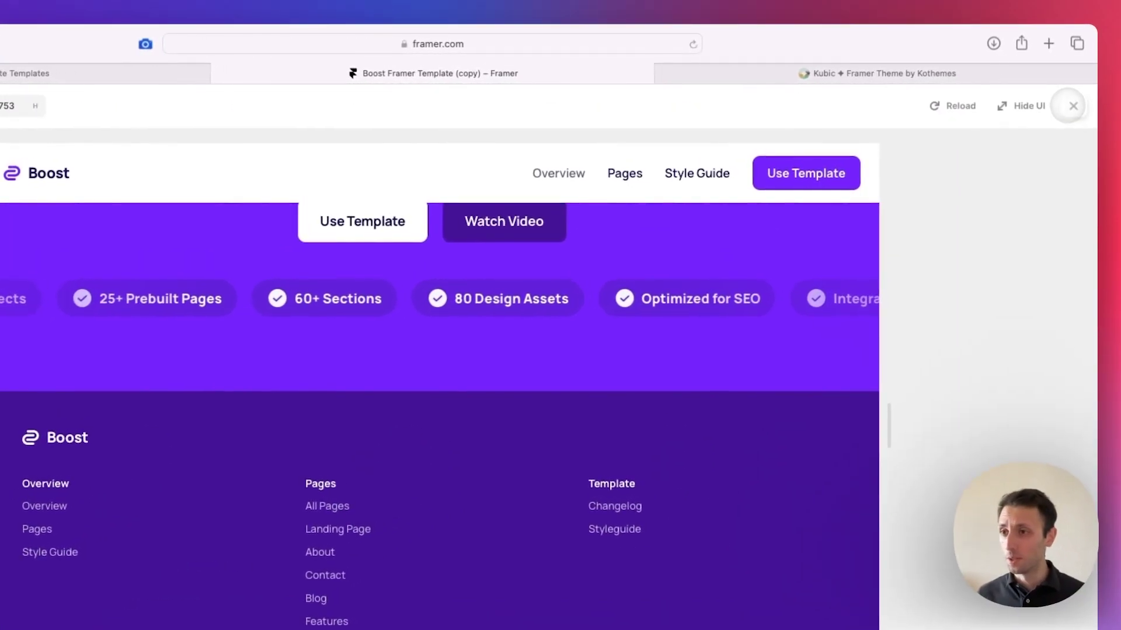
{"action": "left_click", "coordinate": [1071, 105]}
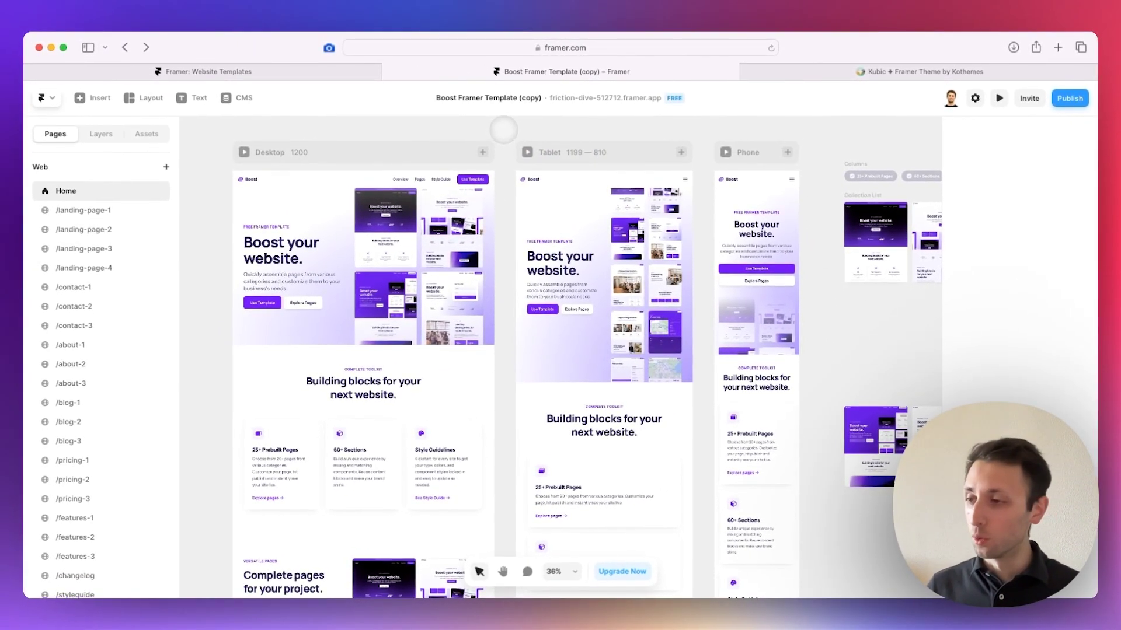
Step: Examine the Desktop breakpoint of the home page on the canvas, focusing on its header and hero section
{"action": "left_click", "coordinate": [290, 150]}
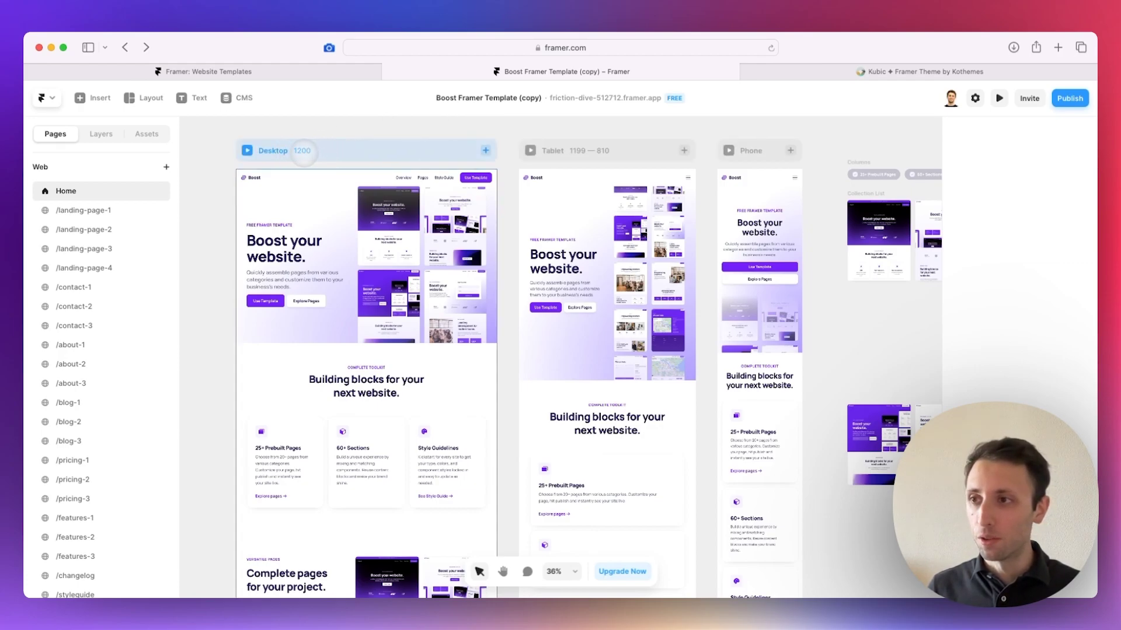
{"action": "key", "text": "Tab"}
{"action": "key", "text": "Tab"}
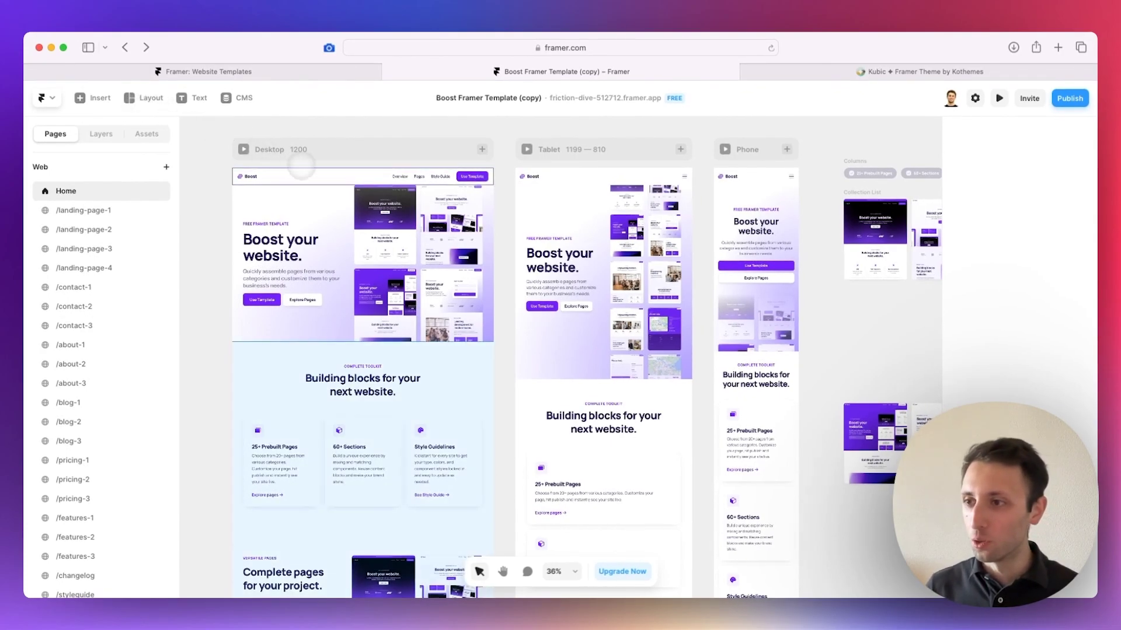
{"action": "scroll", "coordinate": [302, 167], "scroll_direction": "up", "scroll_amount": 5}
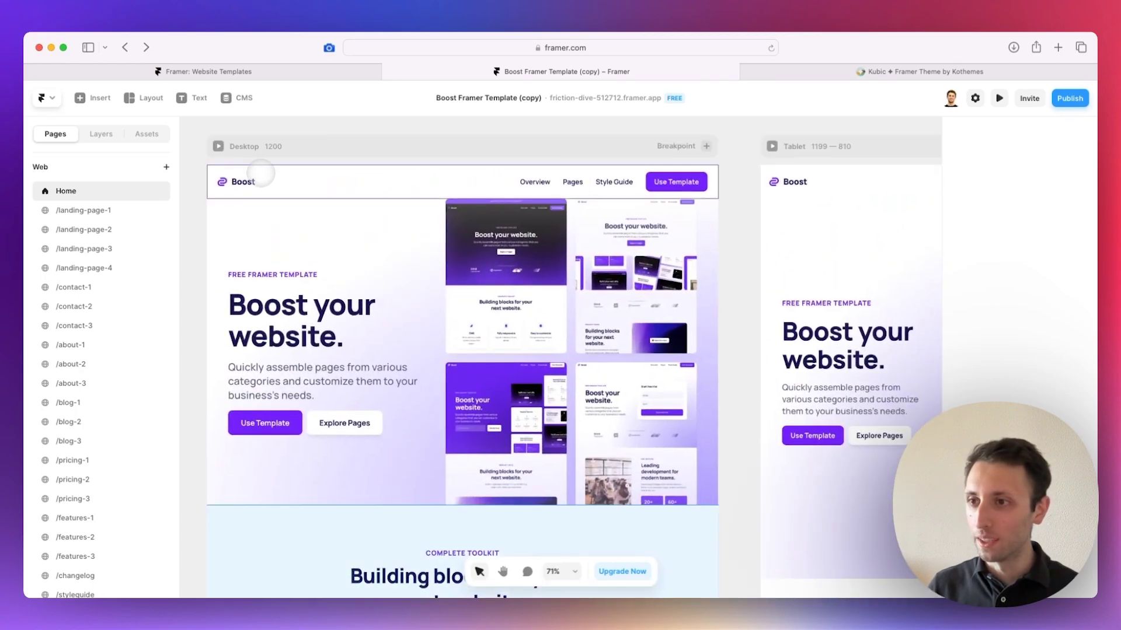
{"action": "scroll", "coordinate": [261, 173], "scroll_direction": "left", "scroll_amount": 4}
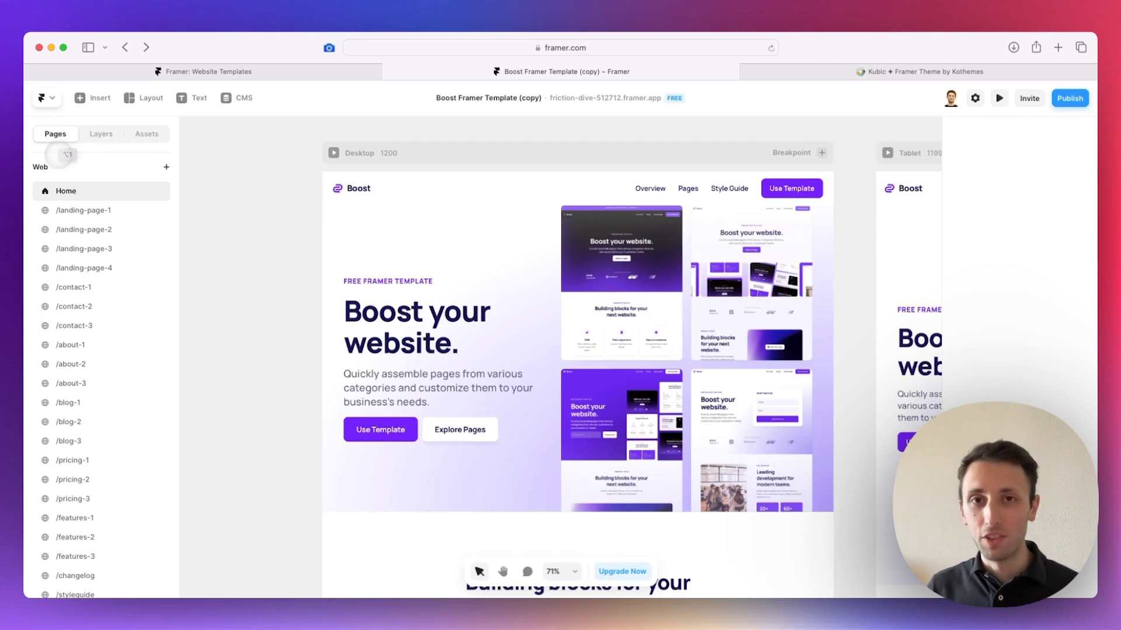
Step: Look through the template's page list and view landing-page-1, landing-page-2, landing-page-3 and landing-page-4 on the canvas in turn
{"action": "scroll", "coordinate": [93, 210], "scroll_direction": "down", "scroll_amount": 2}
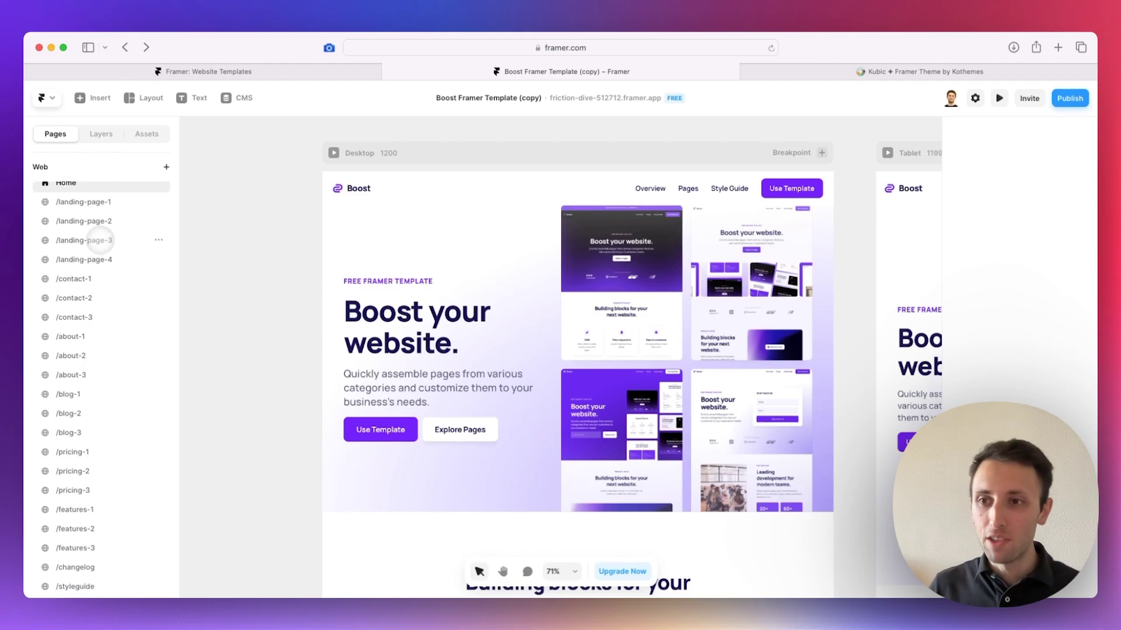
{"action": "scroll", "coordinate": [93, 216], "scroll_direction": "up", "scroll_amount": 2}
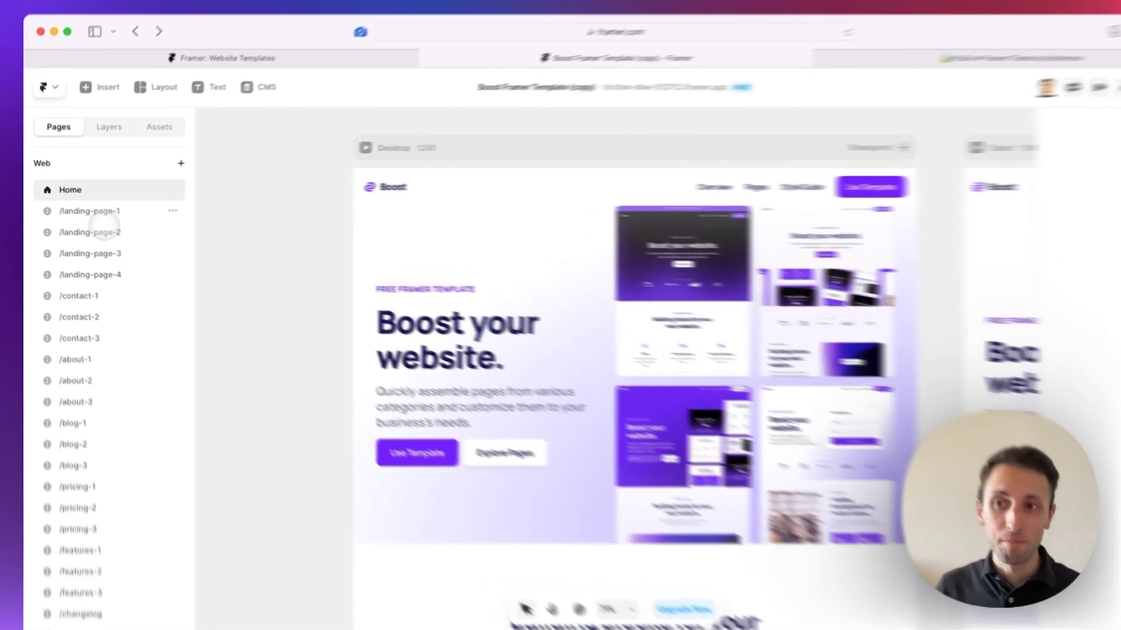
{"action": "left_click", "coordinate": [103, 215]}
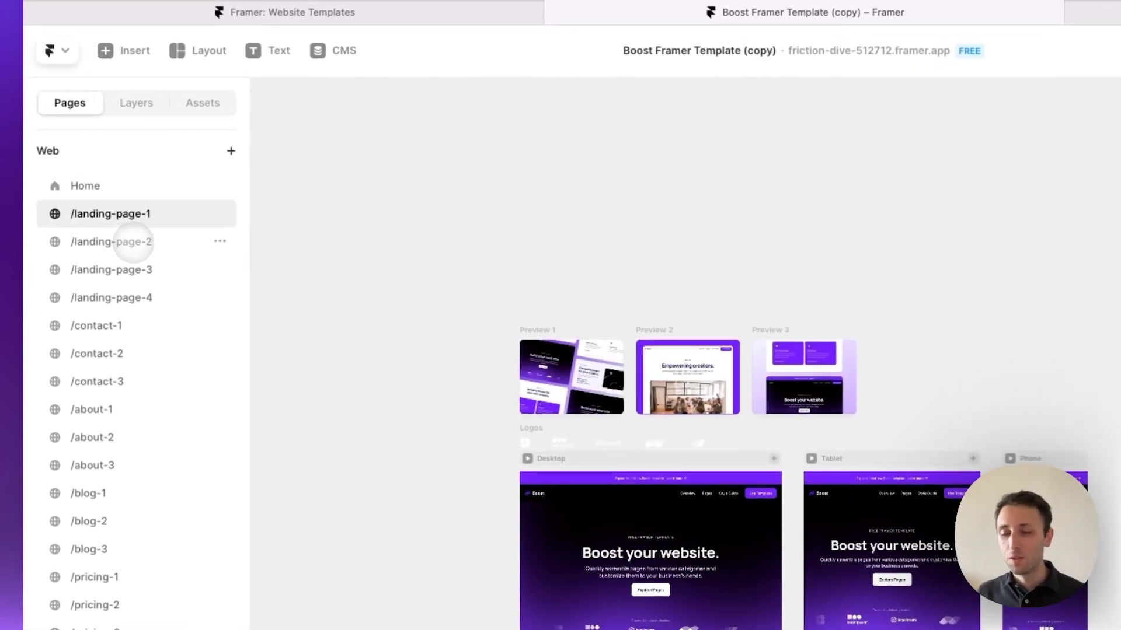
{"action": "left_click", "coordinate": [132, 241]}
{"action": "scroll", "coordinate": [308, 267], "scroll_direction": "down", "scroll_amount": 5}
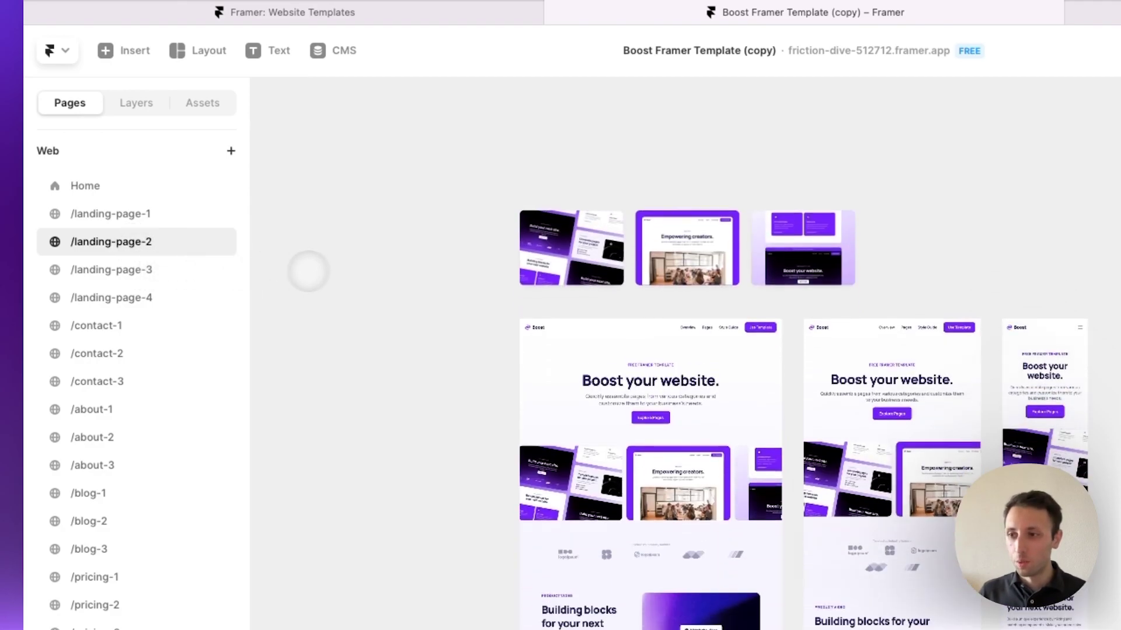
{"action": "left_click", "coordinate": [133, 270]}
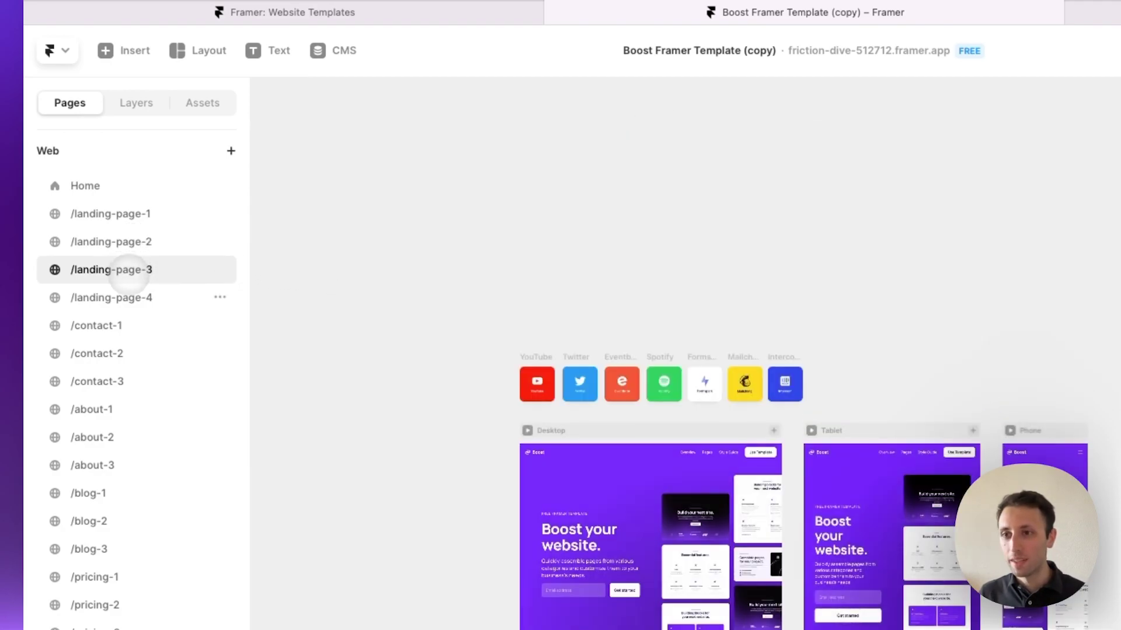
{"action": "left_click", "coordinate": [125, 298]}
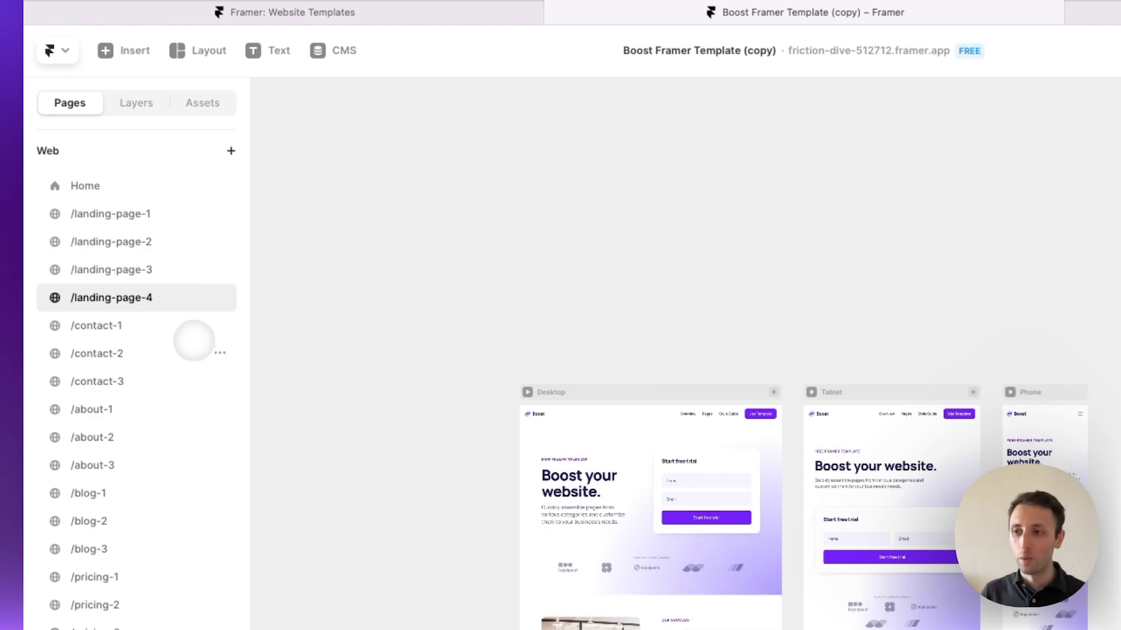
Step: View the contact-1, contact-2, about-1 and about-2 pages on the canvas in turn
{"action": "left_click", "coordinate": [136, 336]}
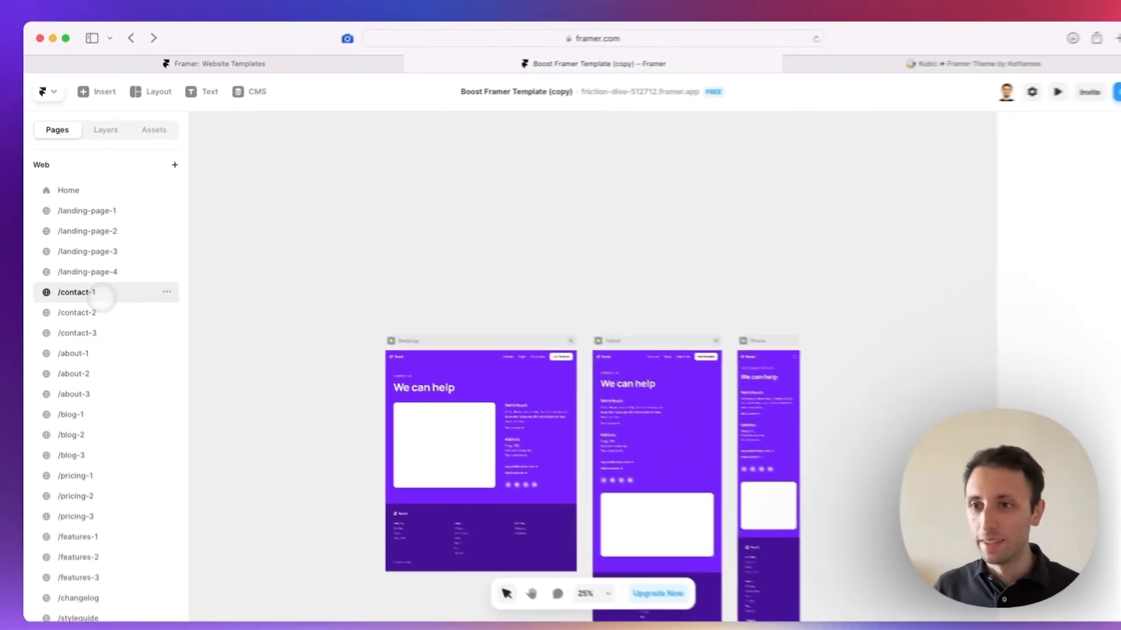
{"action": "left_click", "coordinate": [103, 308]}
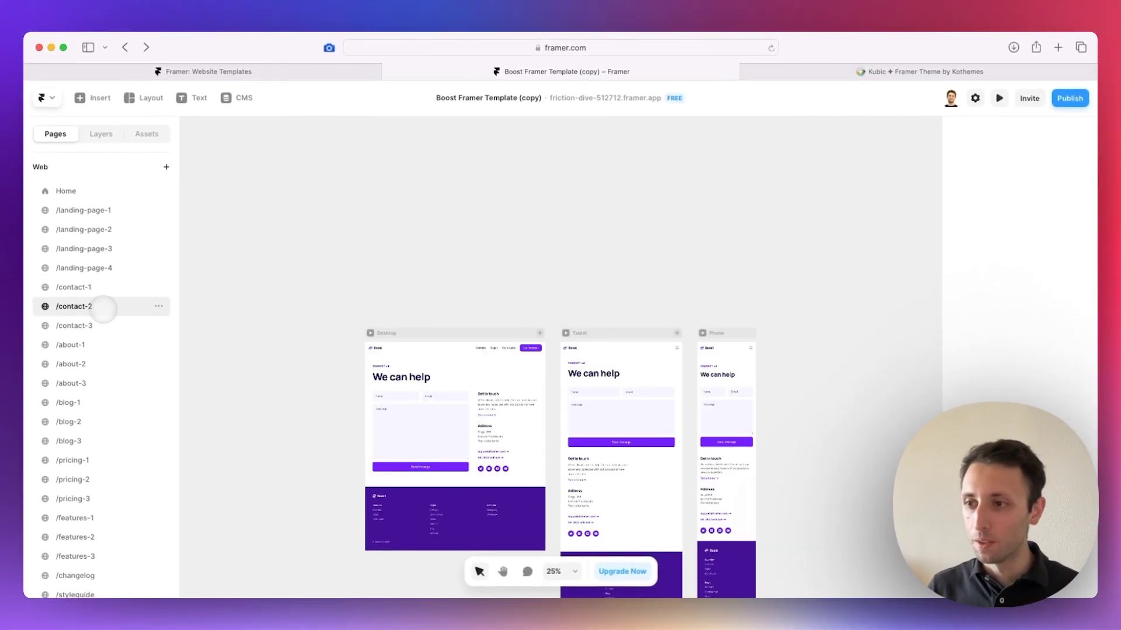
{"action": "scroll", "coordinate": [104, 308], "scroll_direction": "down", "scroll_amount": 1}
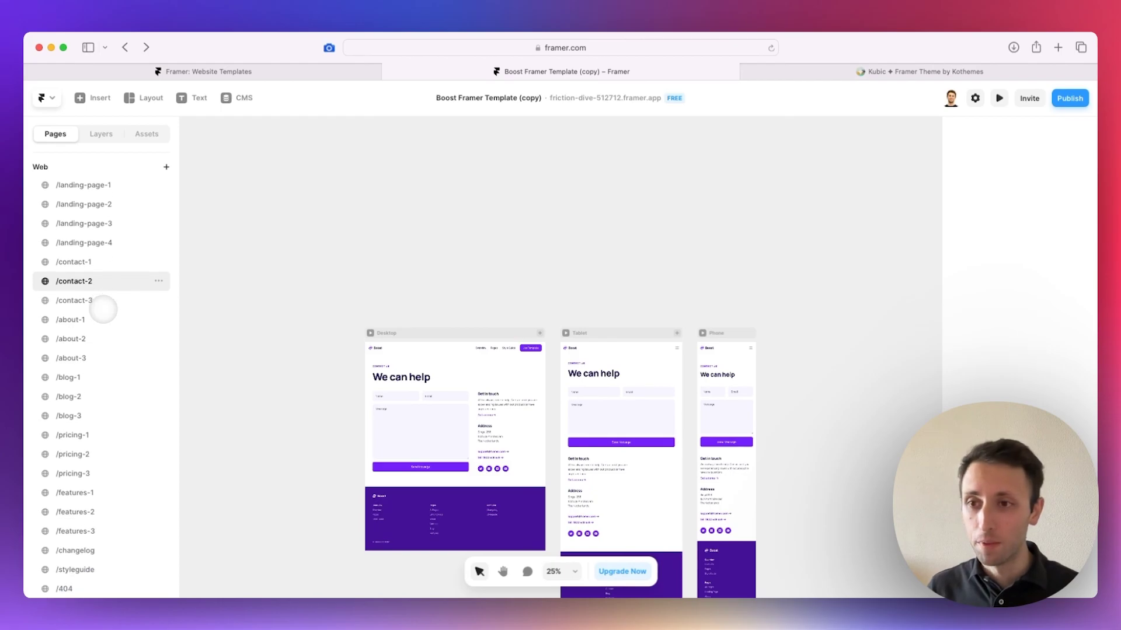
{"action": "left_click", "coordinate": [101, 316]}
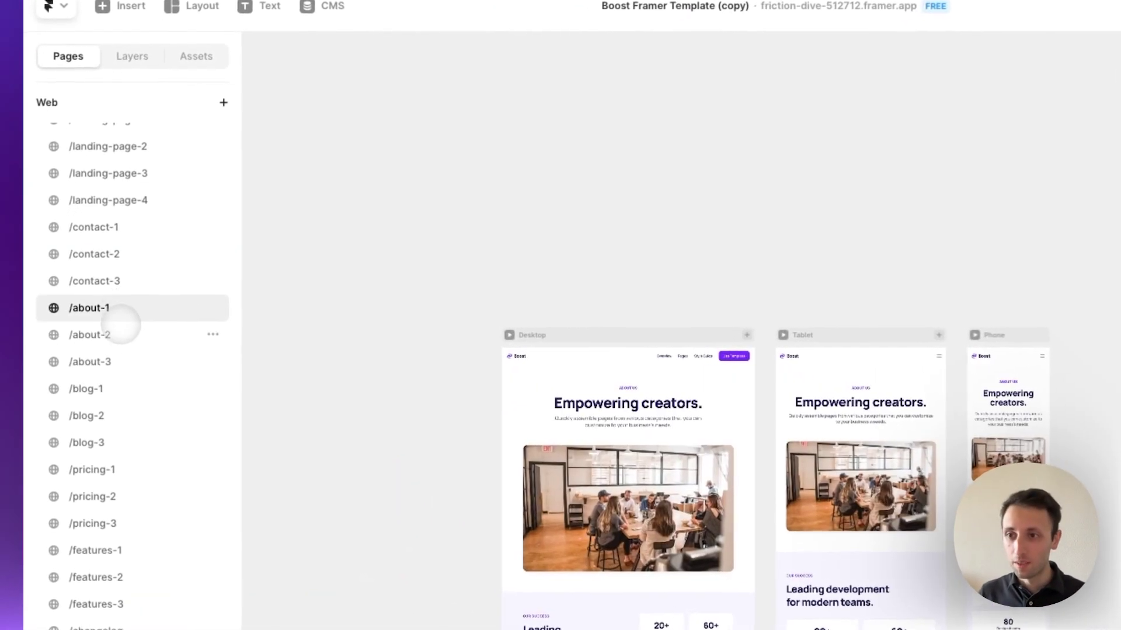
{"action": "left_click", "coordinate": [120, 327]}
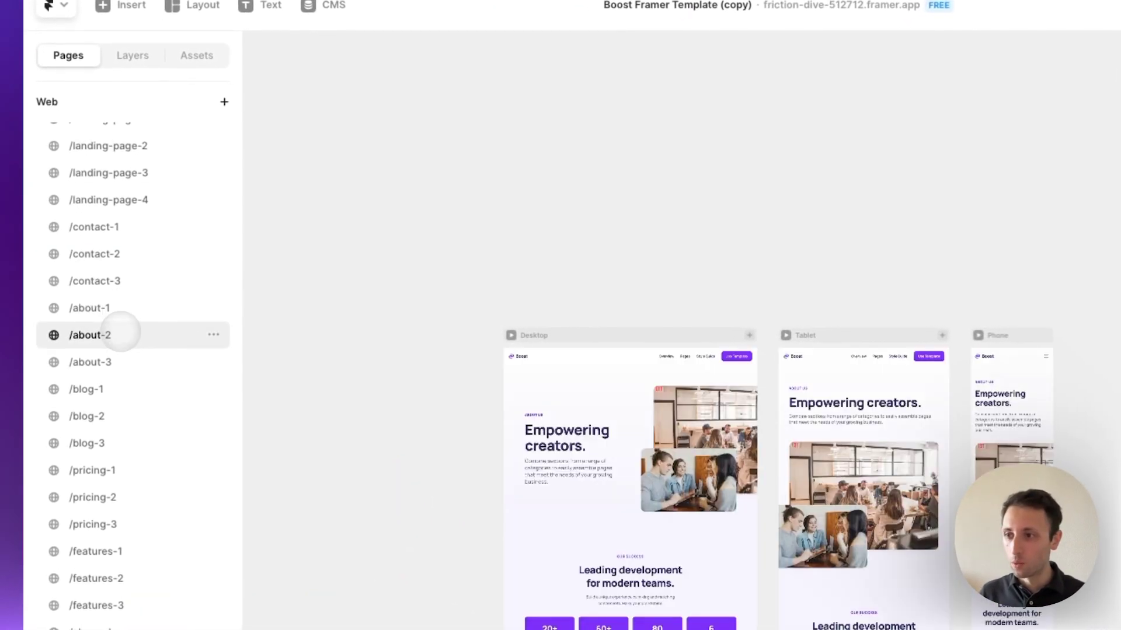
Step: Show the about-2 page's layers and select the Desktop heading "Empowering creators." to examine its layer hierarchy and properties
{"action": "left_click", "coordinate": [132, 161]}
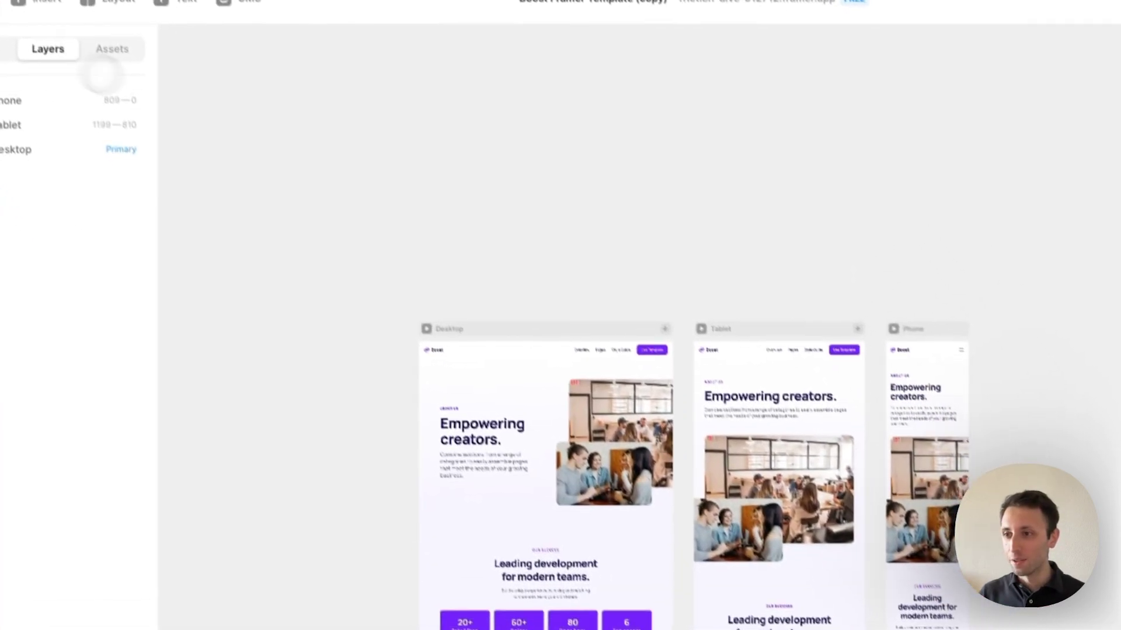
{"action": "left_click", "coordinate": [482, 432]}
{"action": "scroll", "coordinate": [489, 427], "scroll_direction": "down", "scroll_amount": 3}
{"action": "scroll", "coordinate": [481, 357], "scroll_direction": "down", "scroll_amount": 2}
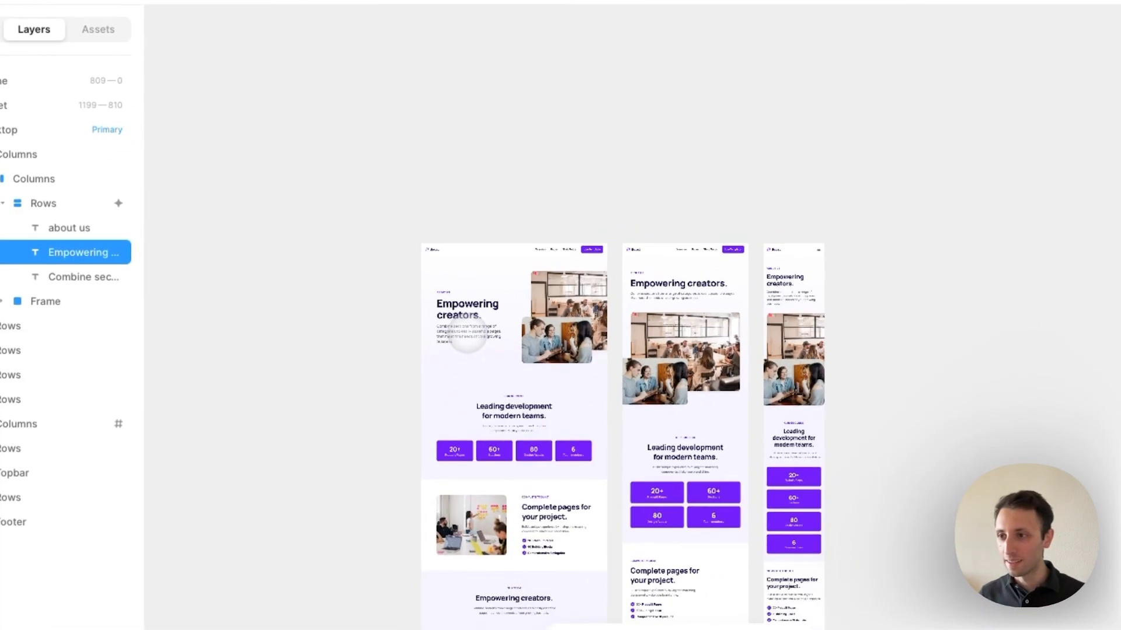
{"action": "scroll", "coordinate": [467, 339], "scroll_direction": "up", "scroll_amount": 5}
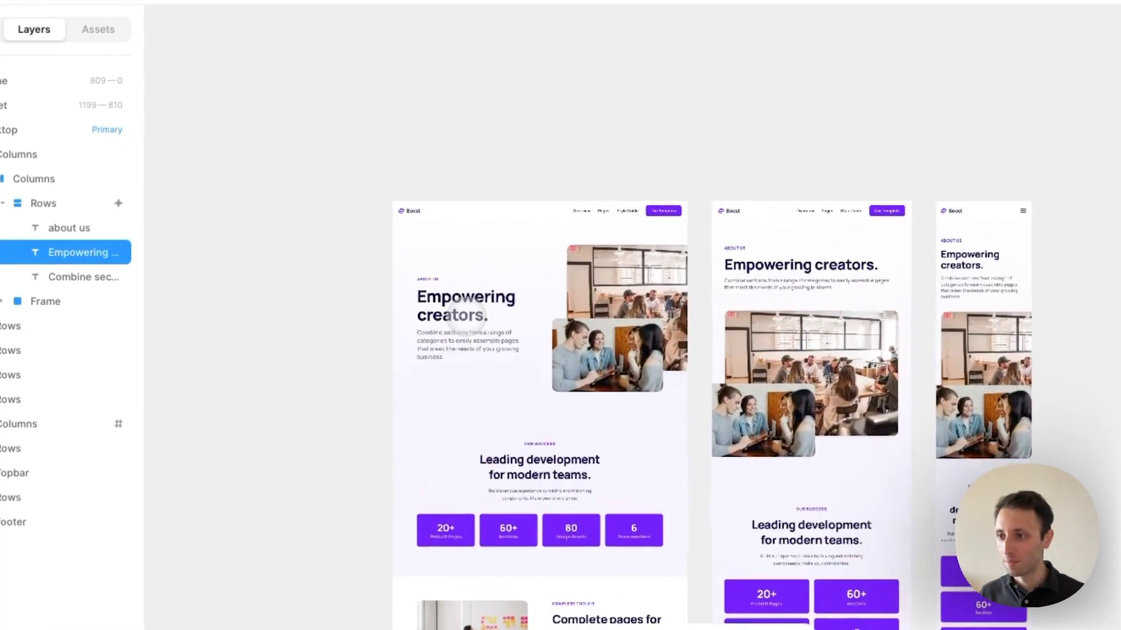
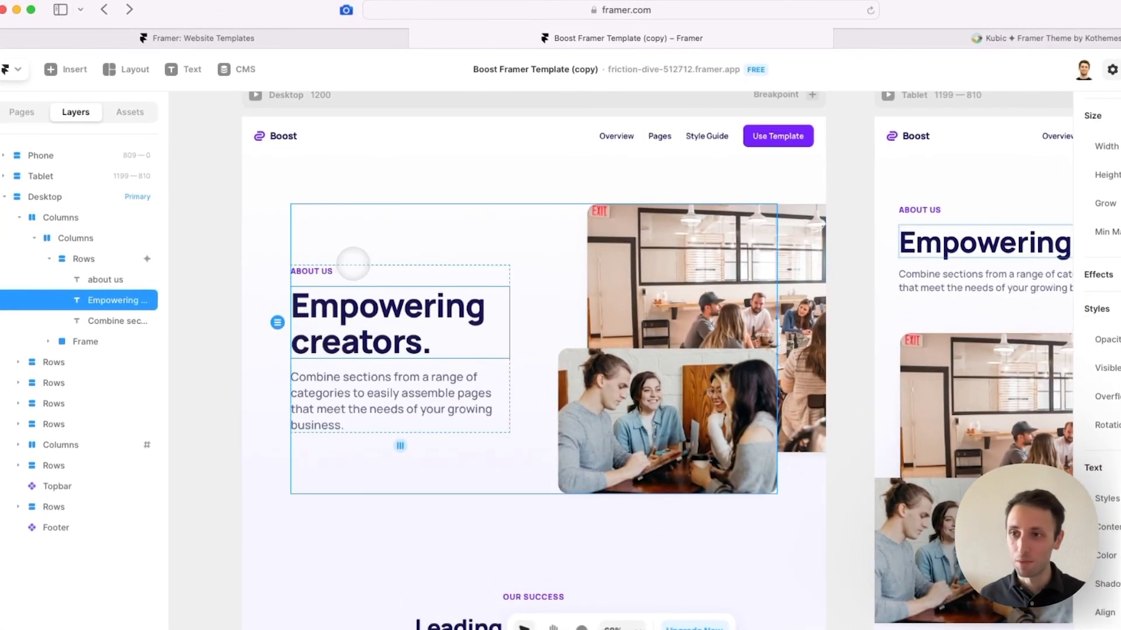
{"action": "scroll", "coordinate": [352, 257], "scroll_direction": "right", "scroll_amount": 2}
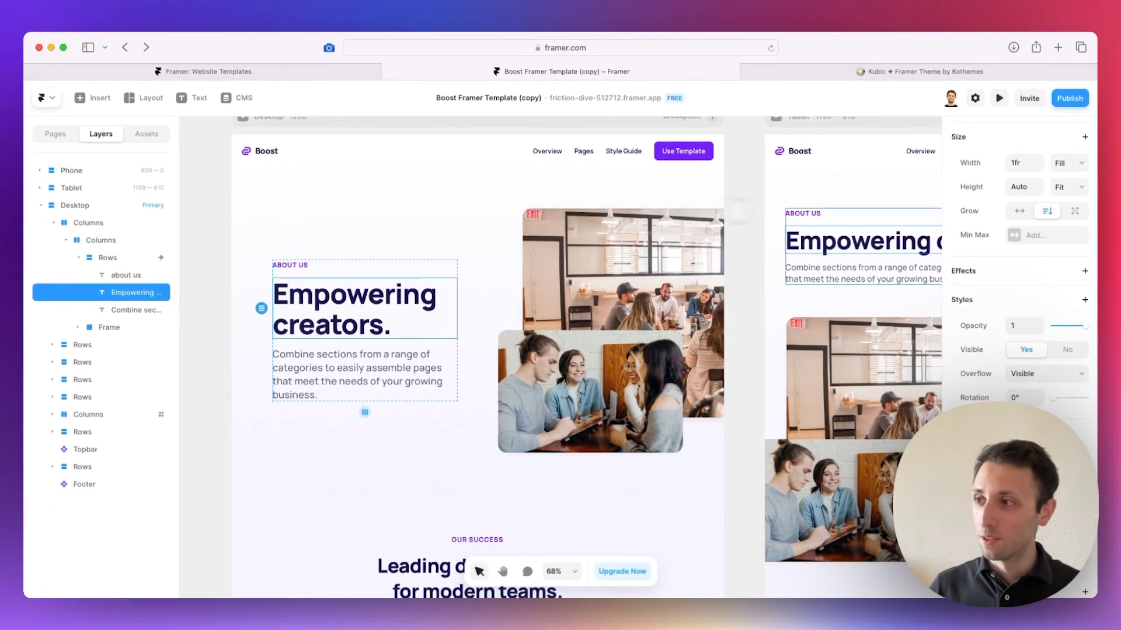
{"action": "scroll", "coordinate": [992, 221], "scroll_direction": "up", "scroll_amount": 4}
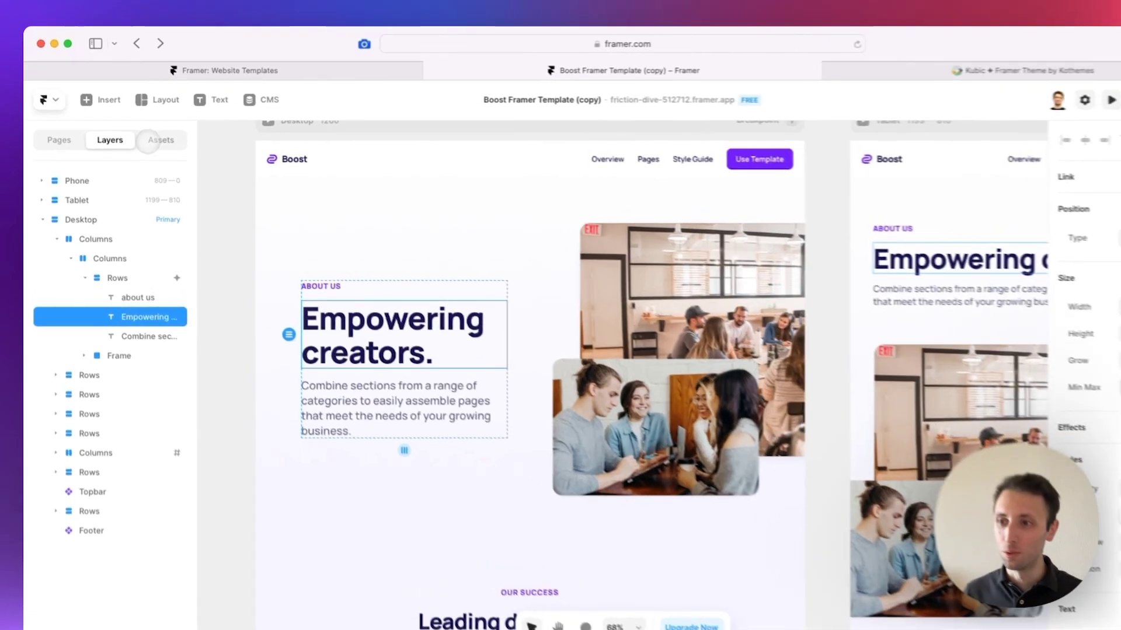
Step: List the project's reusable components and open Button, Carousel and CTA in turn to view their variants
{"action": "left_click", "coordinate": [136, 134]}
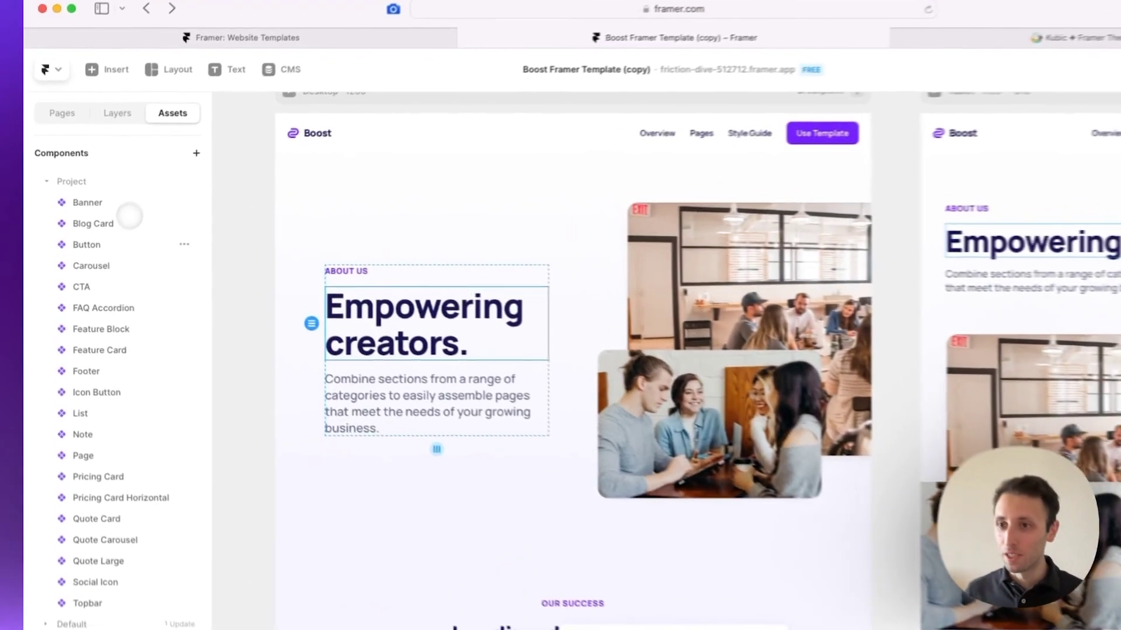
{"action": "double_click", "coordinate": [94, 242]}
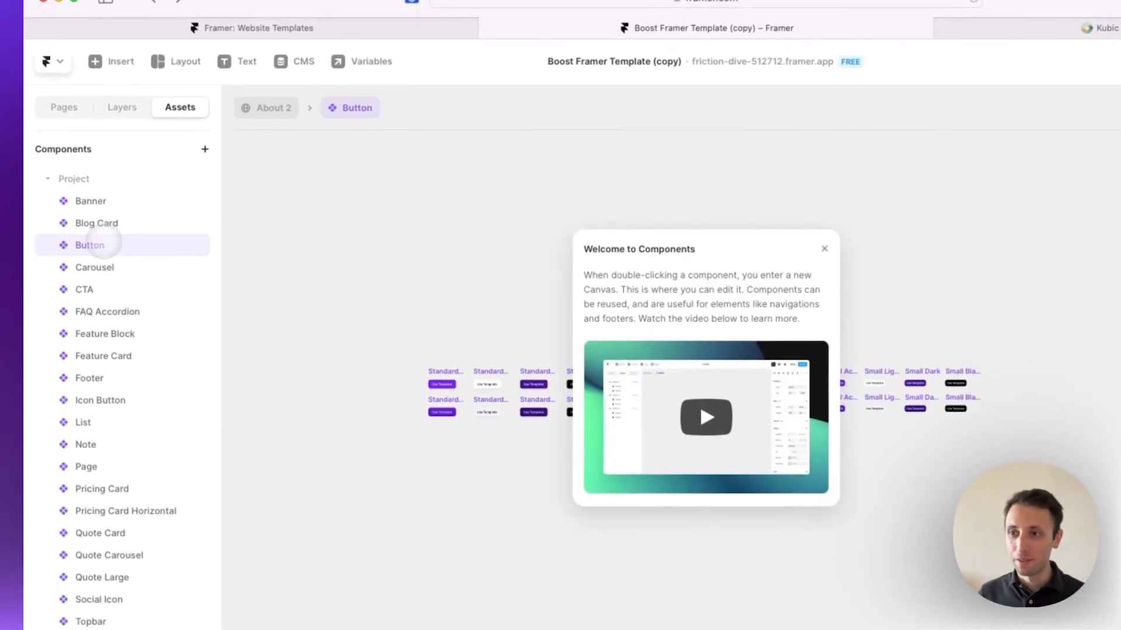
{"action": "left_click", "coordinate": [116, 263]}
{"action": "double_click", "coordinate": [110, 267]}
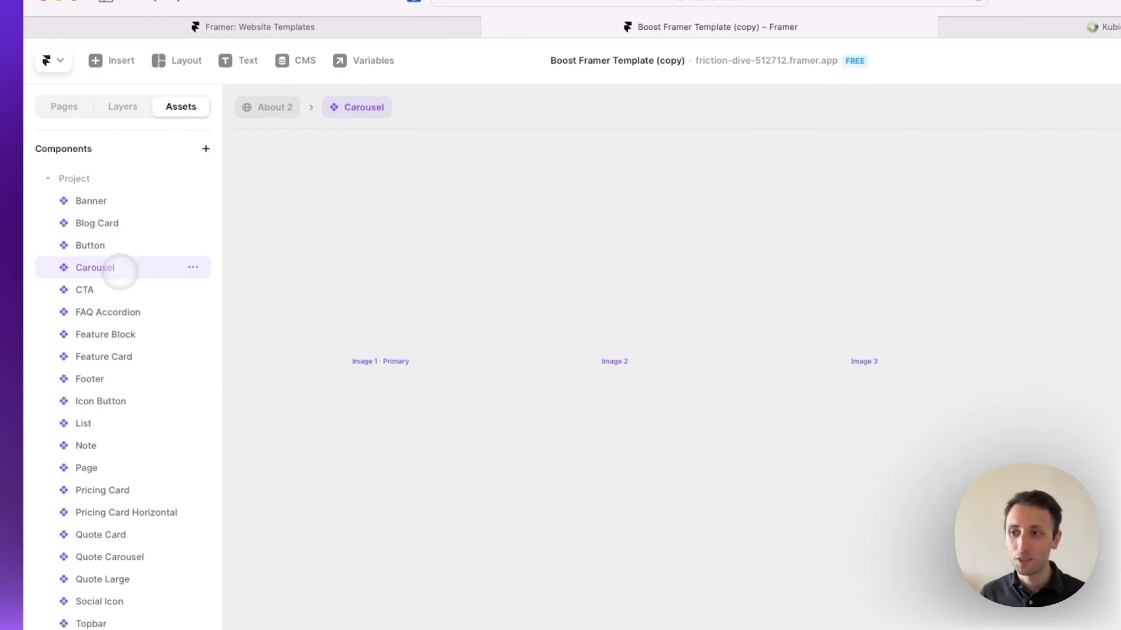
{"action": "left_click", "coordinate": [113, 291]}
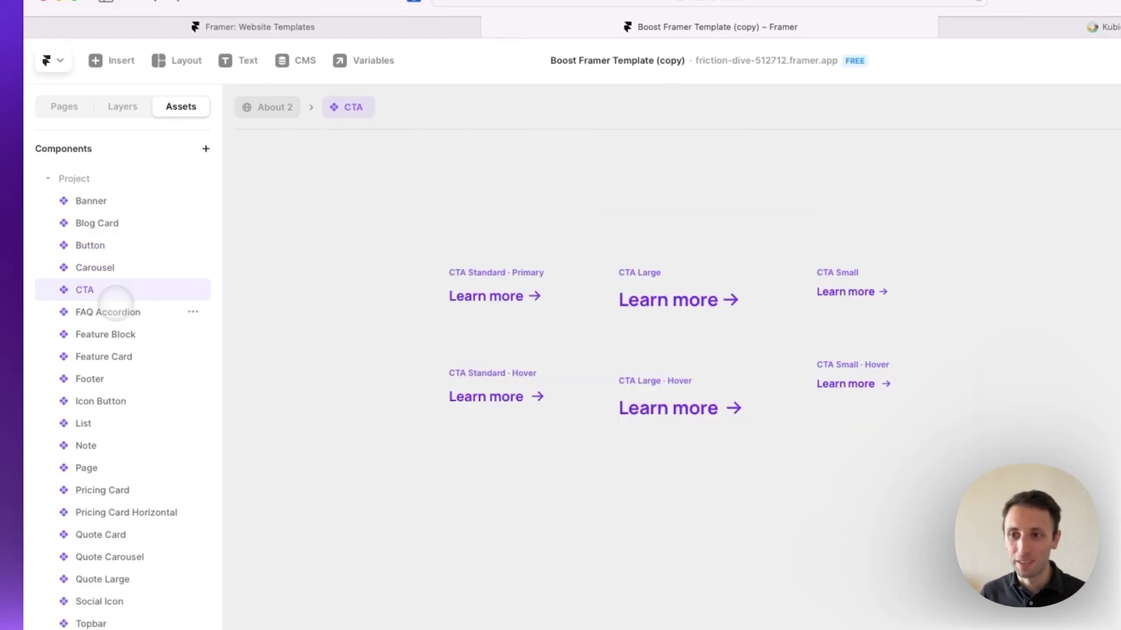
Step: Open the FAQ Accordion component to view its variants and layers, and bring back the site's page list
{"action": "left_click", "coordinate": [114, 312]}
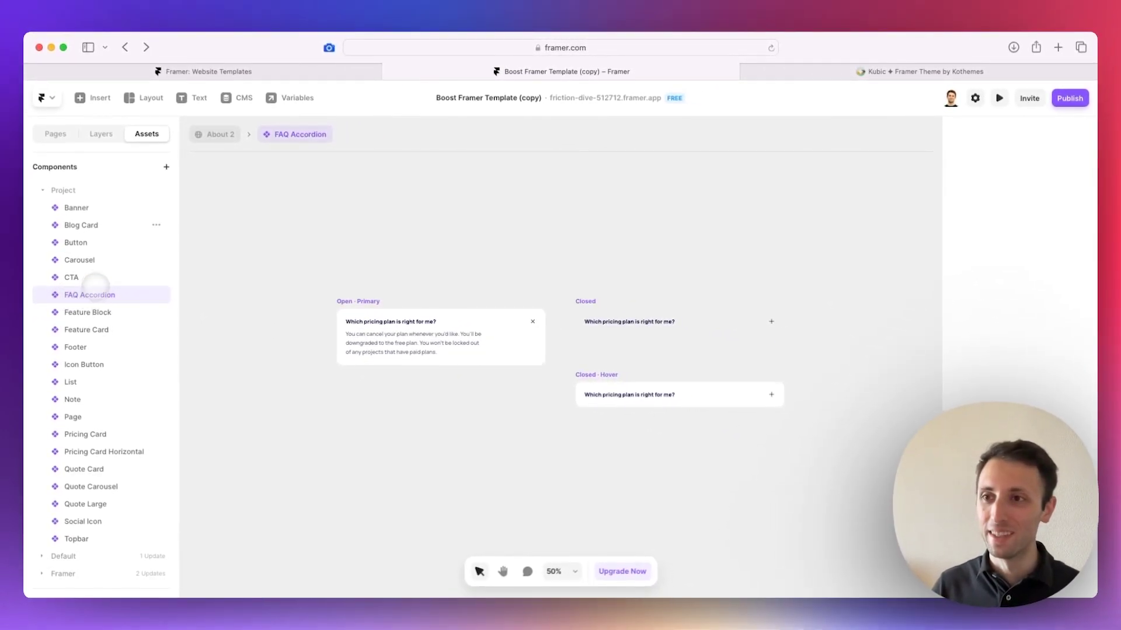
{"action": "left_click", "coordinate": [109, 133]}
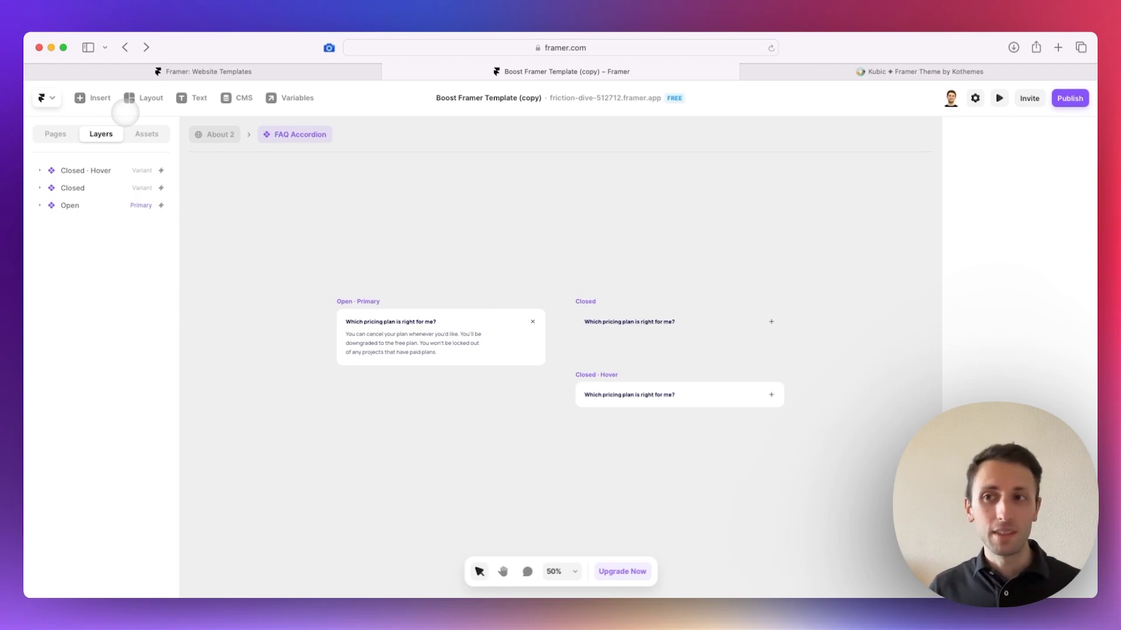
{"action": "left_click", "coordinate": [59, 134]}
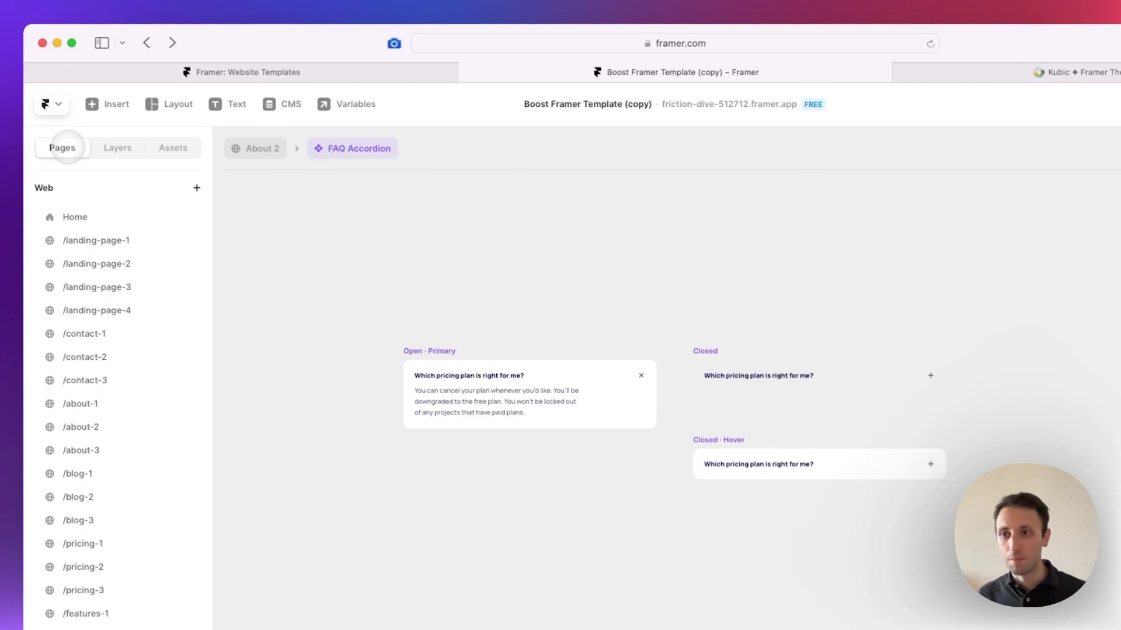